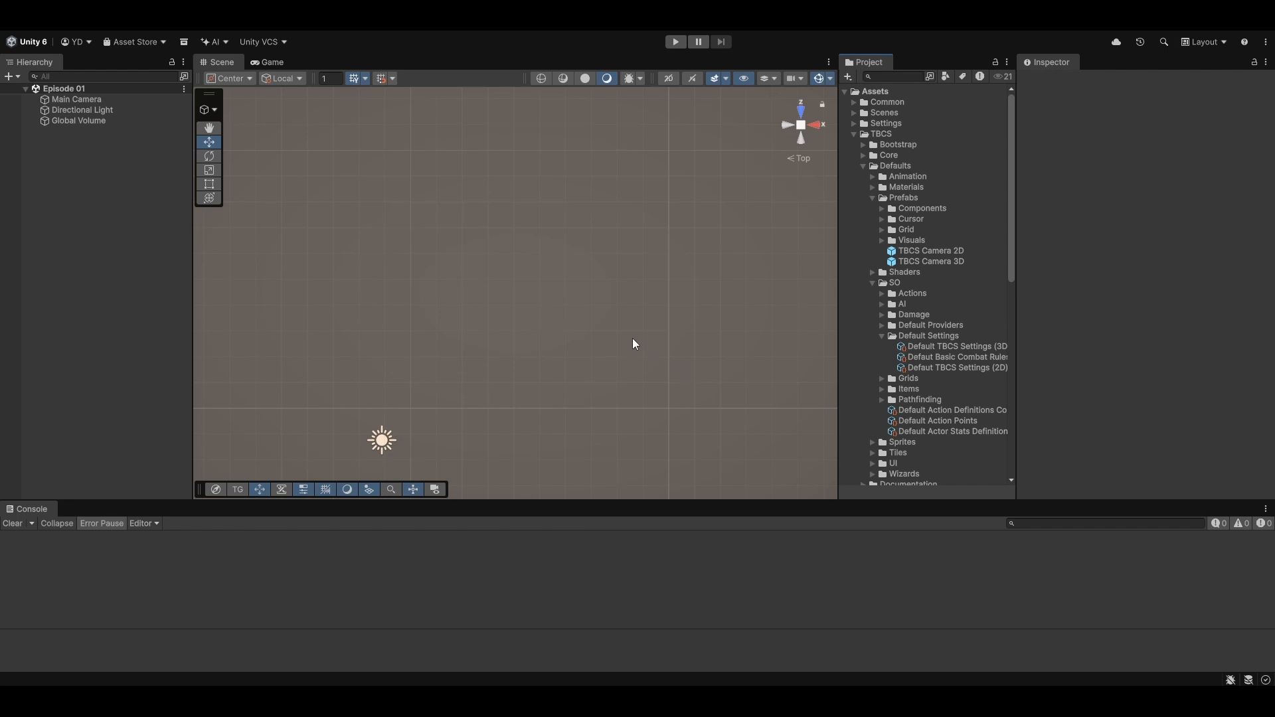
- Generate a new TBCS scene with the New Scene Wizard using the 3D defaults and a 10 by 10 grid
{"action": "left_click", "coordinate": [253, 31]}
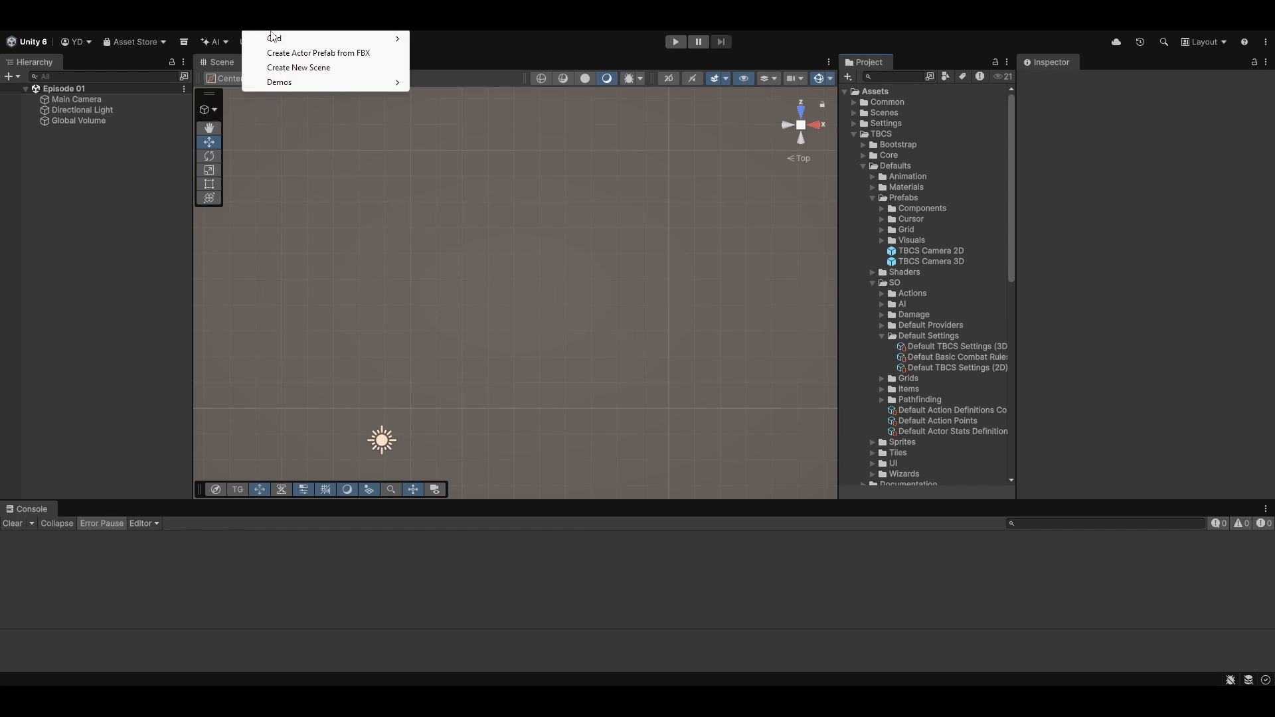
{"action": "left_click", "coordinate": [281, 67]}
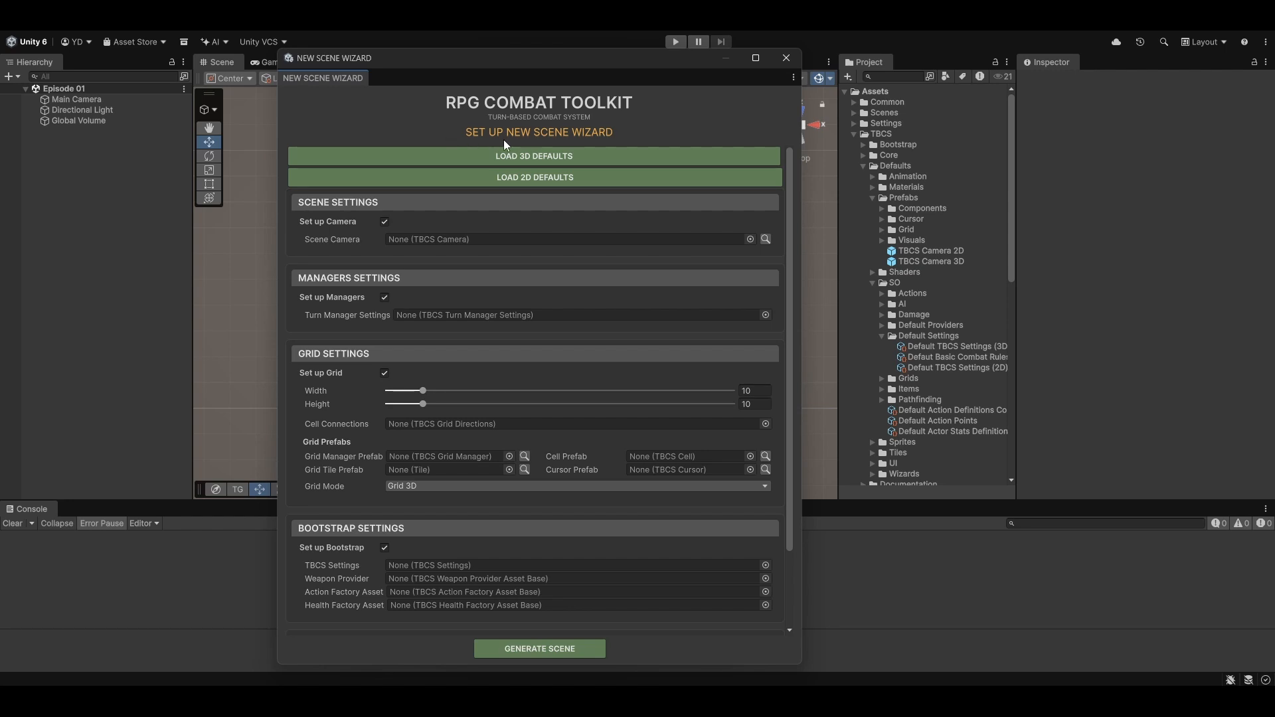
{"action": "left_click", "coordinate": [536, 154]}
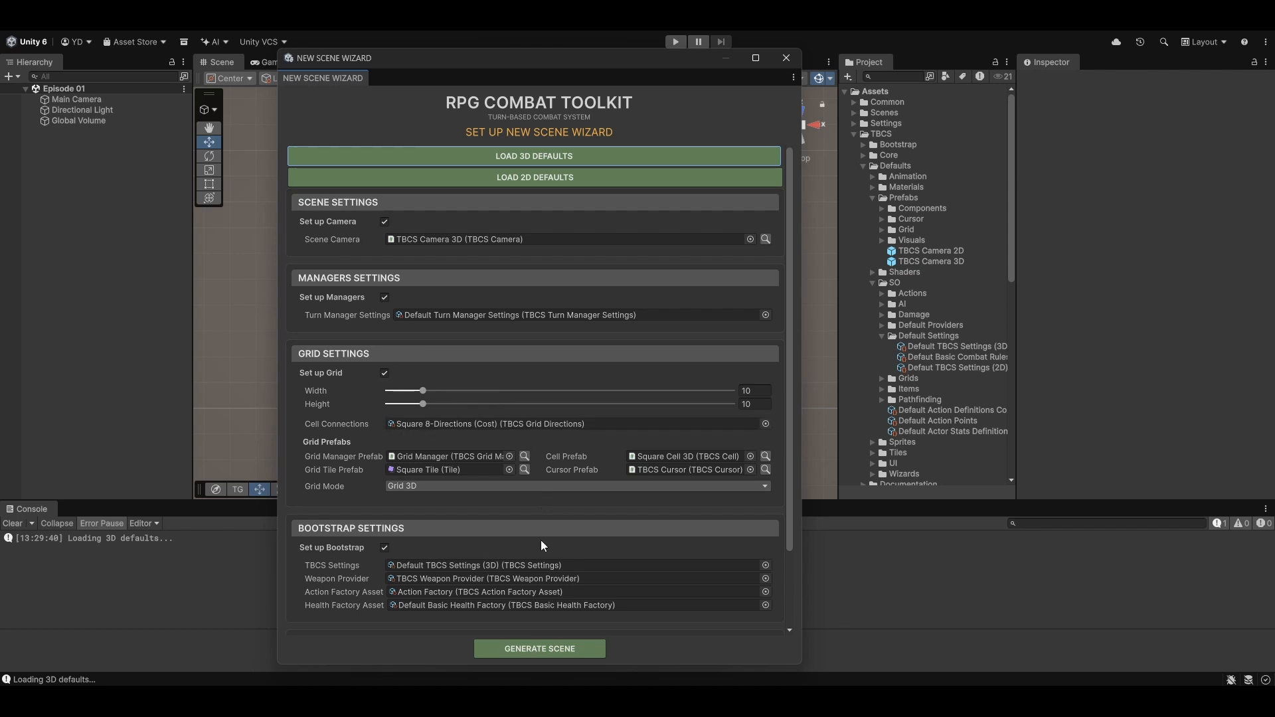
{"action": "left_click", "coordinate": [546, 650]}
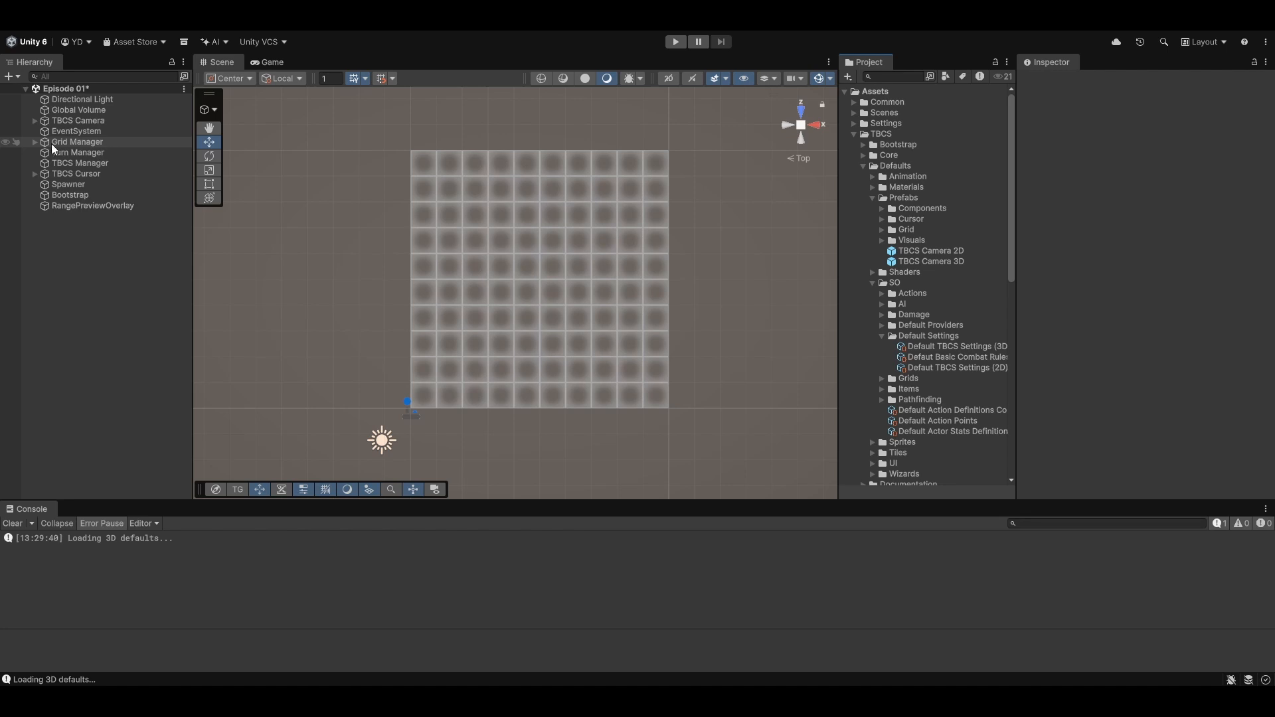
- Examine the Grid Manager's child objects and components, toggling Show Grid Wireframe off and back on
{"action": "left_click", "coordinate": [33, 143]}
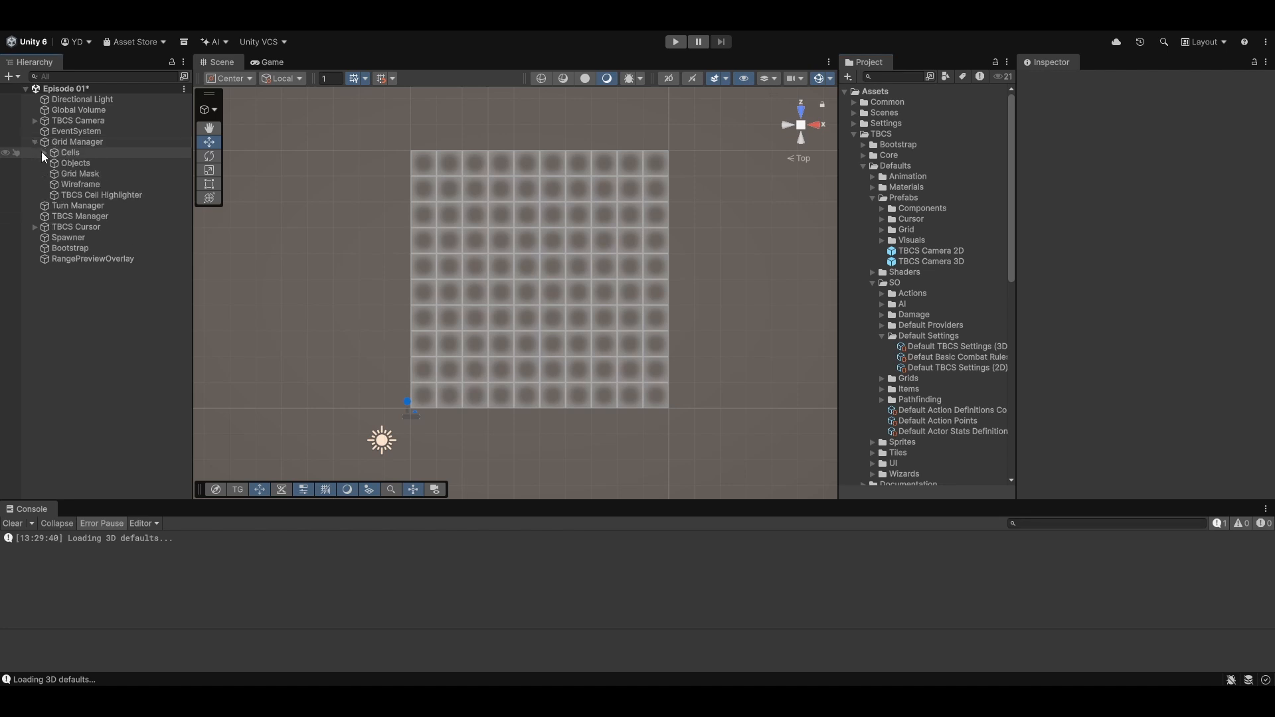
{"action": "left_click", "coordinate": [43, 153]}
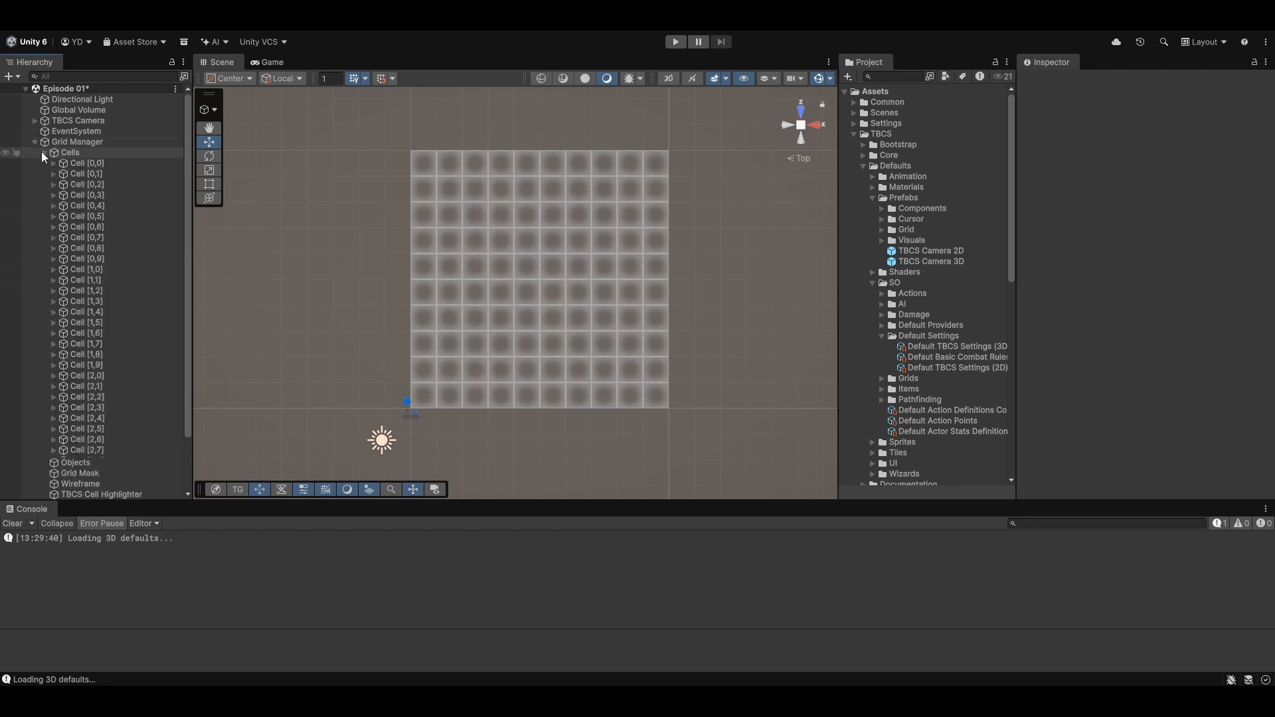
{"action": "left_click", "coordinate": [42, 152]}
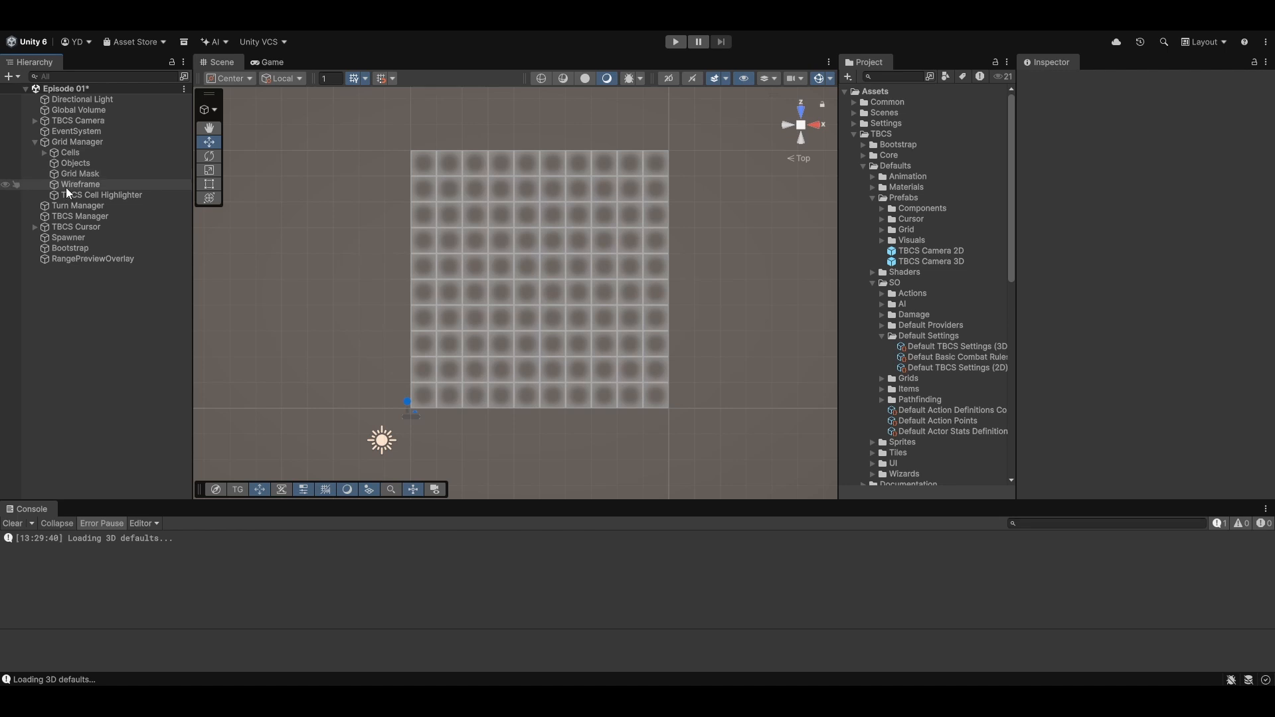
{"action": "left_click", "coordinate": [78, 146]}
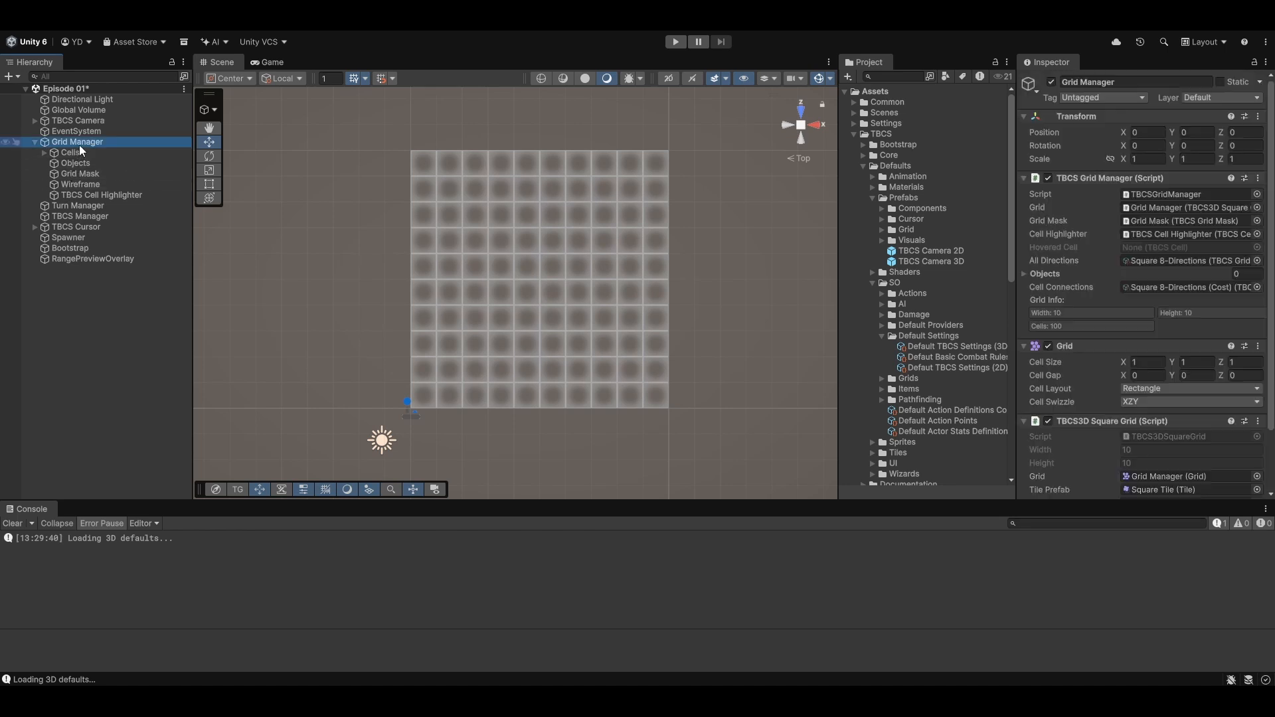
{"action": "scroll", "coordinate": [1096, 444], "scroll_direction": "down", "scroll_amount": 3}
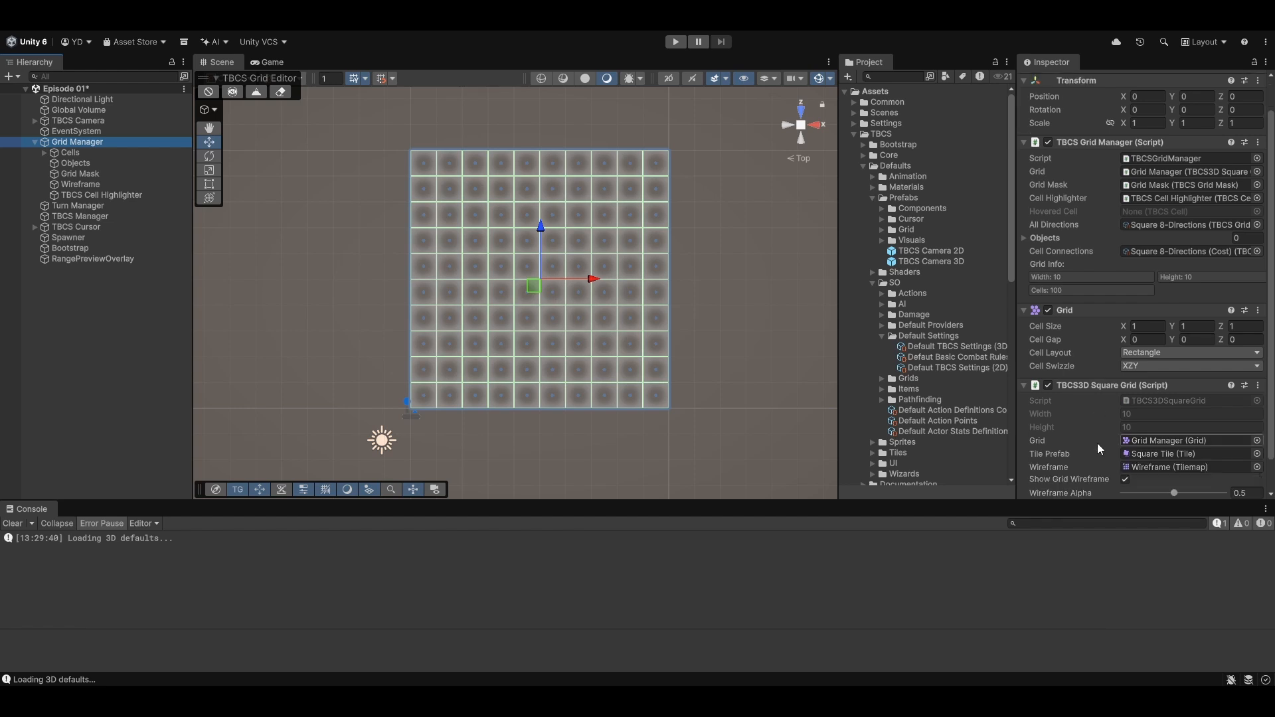
{"action": "left_click", "coordinate": [1125, 445]}
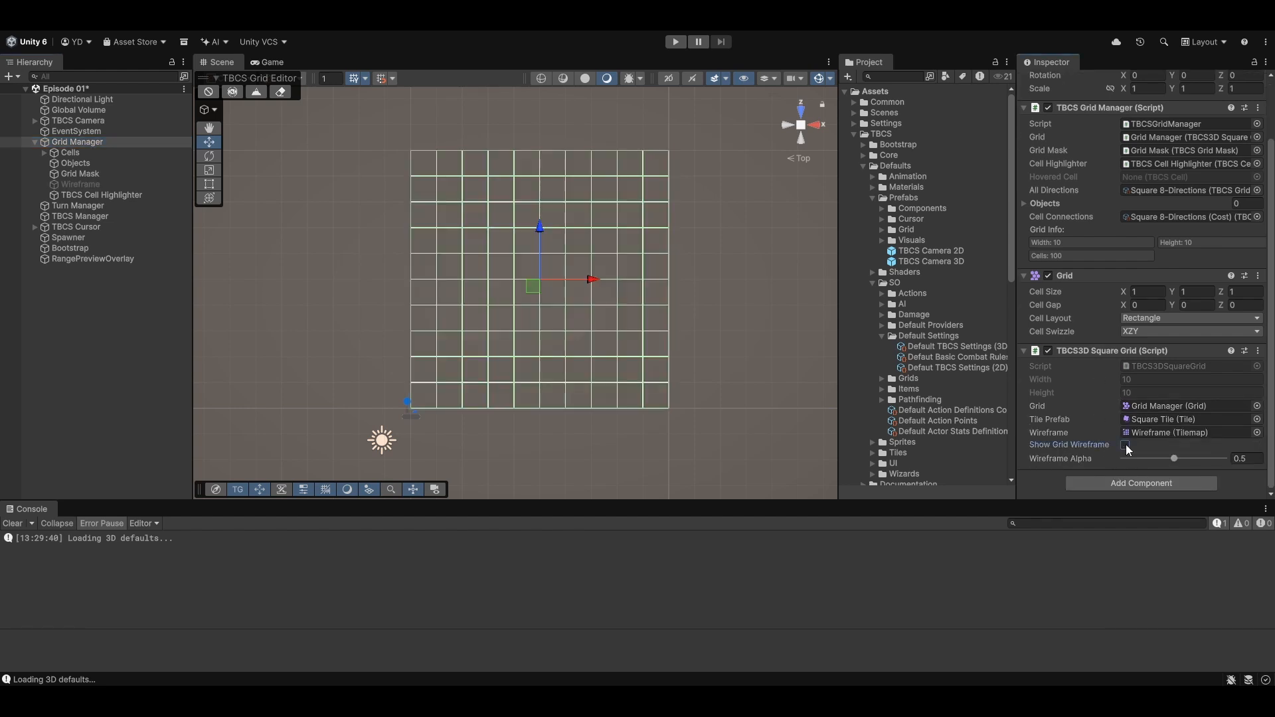
{"action": "left_click", "coordinate": [1125, 445]}
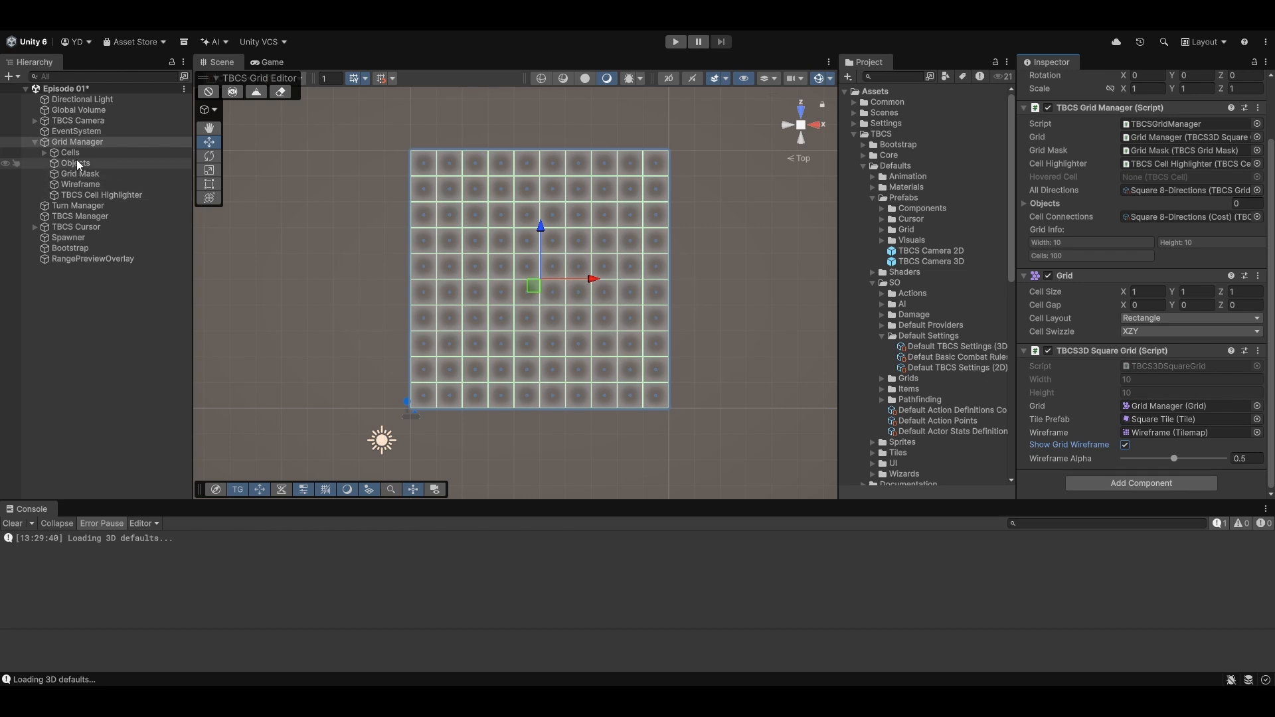
- Review the Bootstrap object's services, its Default TBCS Settings (3D) asset and the linked basic combat rules asset
{"action": "left_click", "coordinate": [93, 251]}
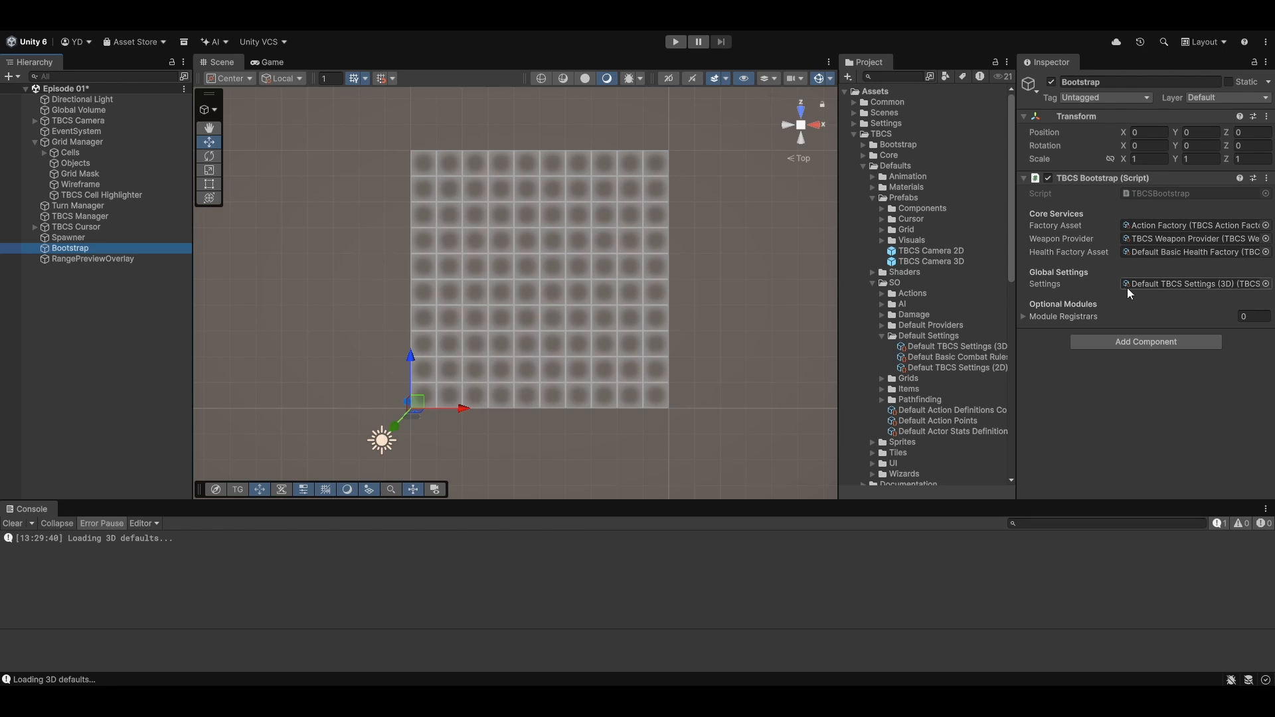
{"action": "left_click", "coordinate": [1159, 282]}
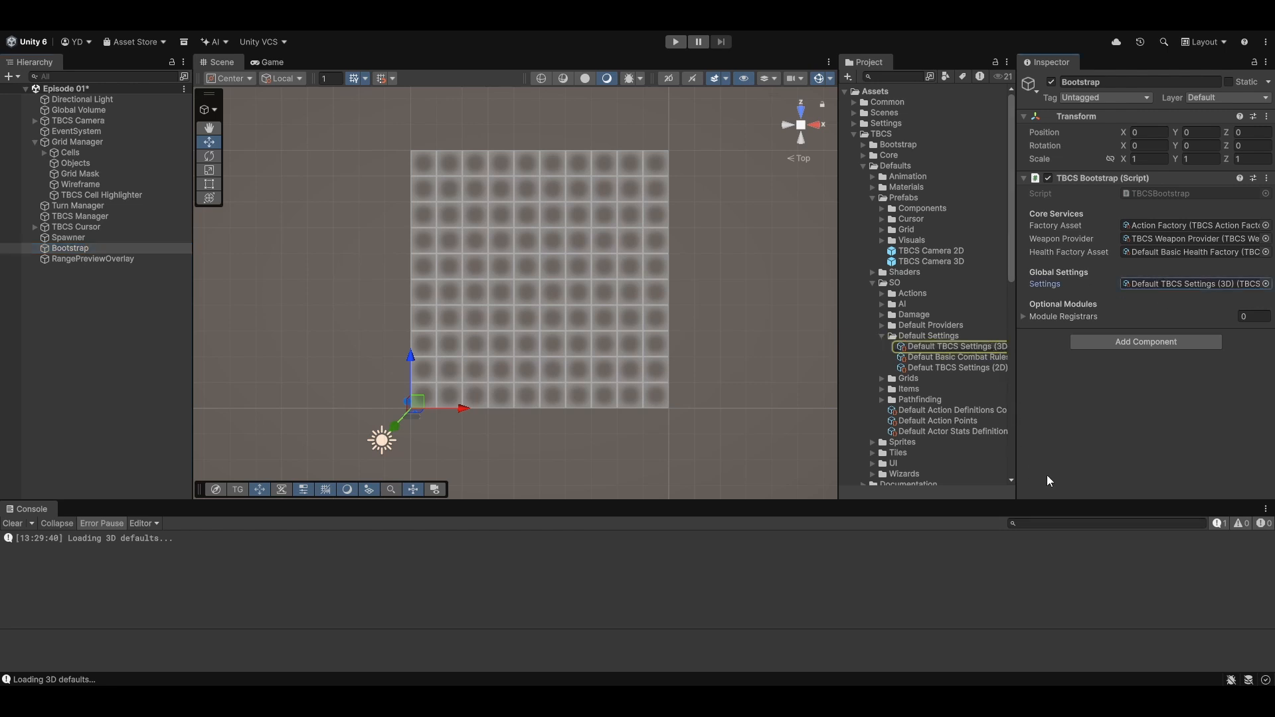
{"action": "left_click", "coordinate": [965, 346]}
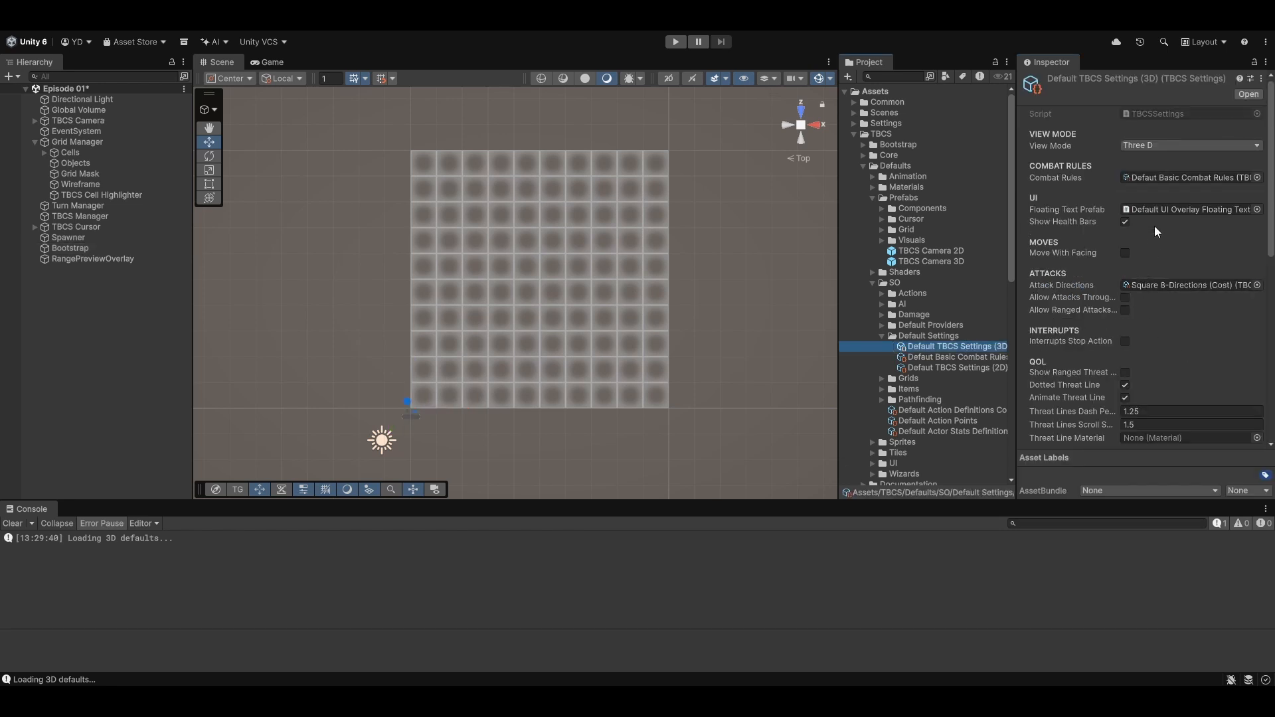
{"action": "left_click", "coordinate": [1160, 178]}
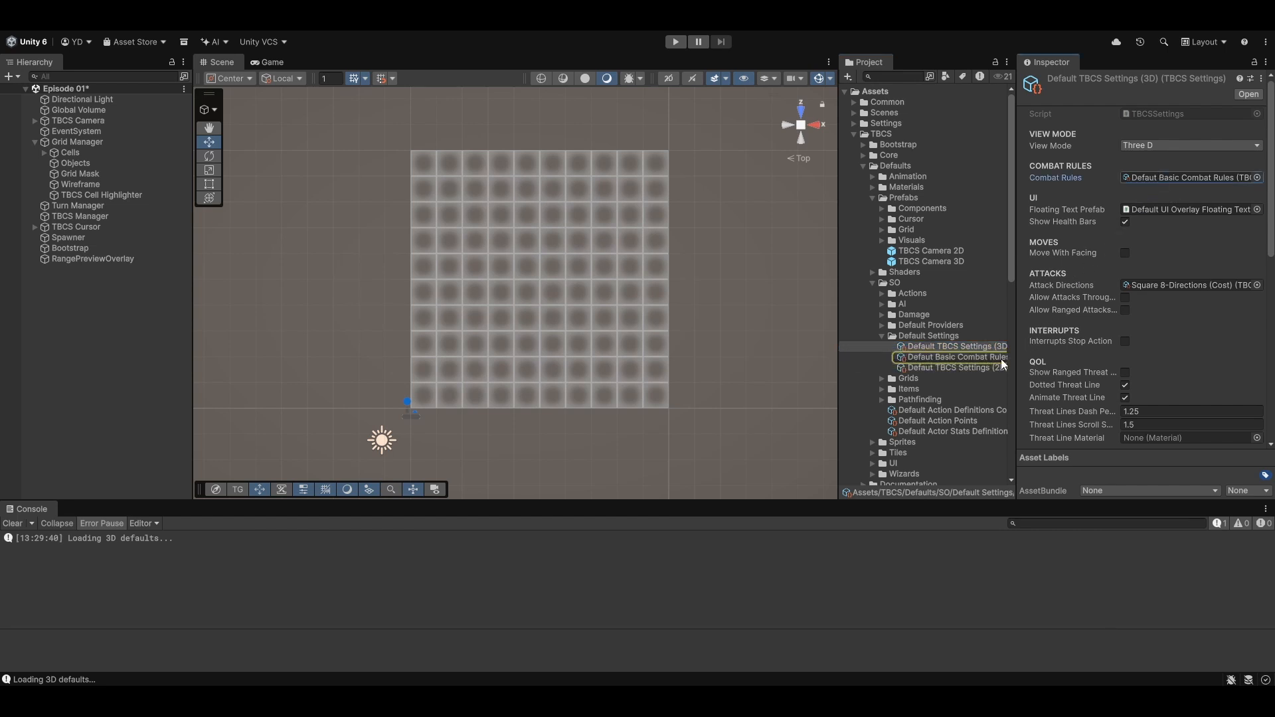
{"action": "left_click", "coordinate": [976, 358]}
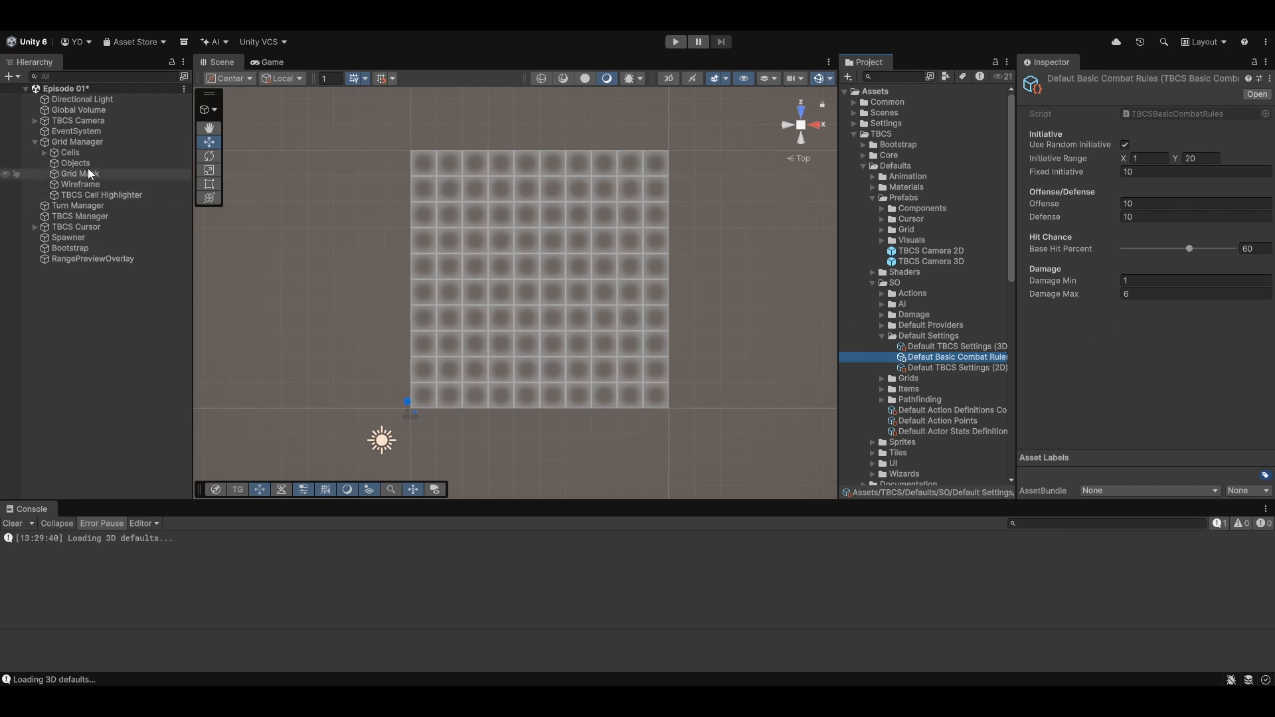
{"action": "left_click", "coordinate": [87, 248]}
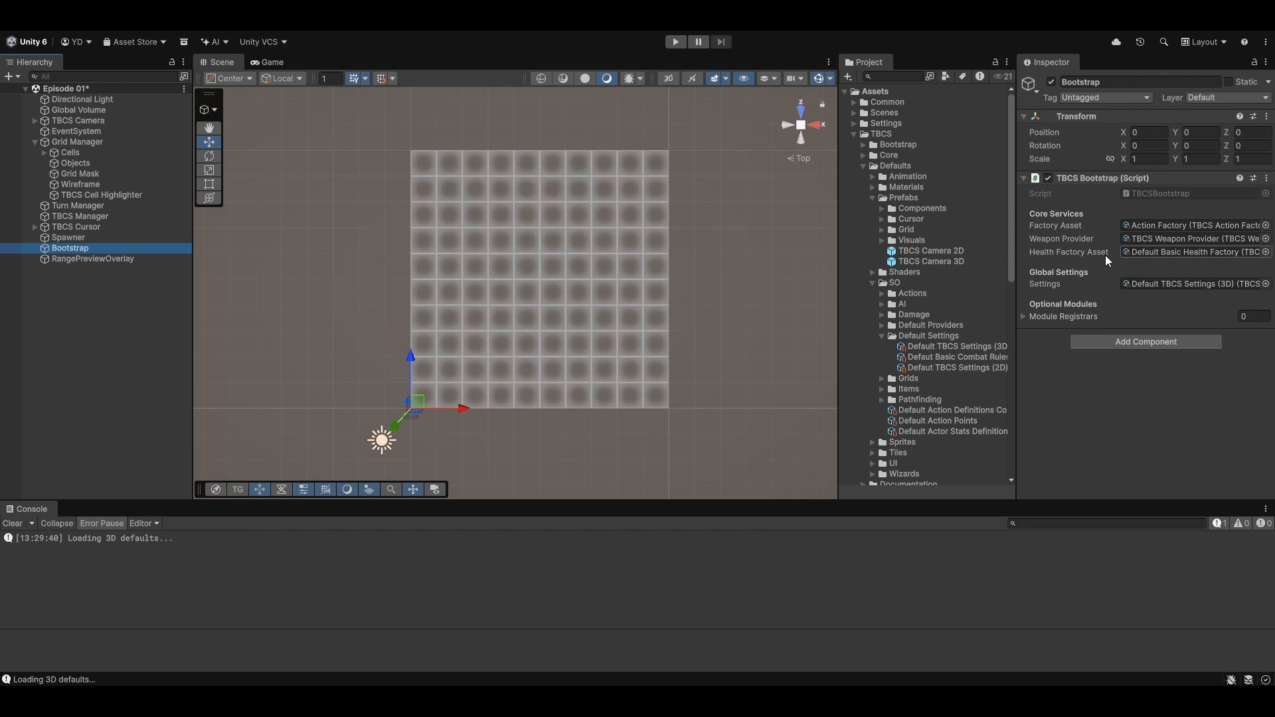
- Add two entries to the Spawner's Actors To Spawn list
{"action": "left_click", "coordinate": [118, 236]}
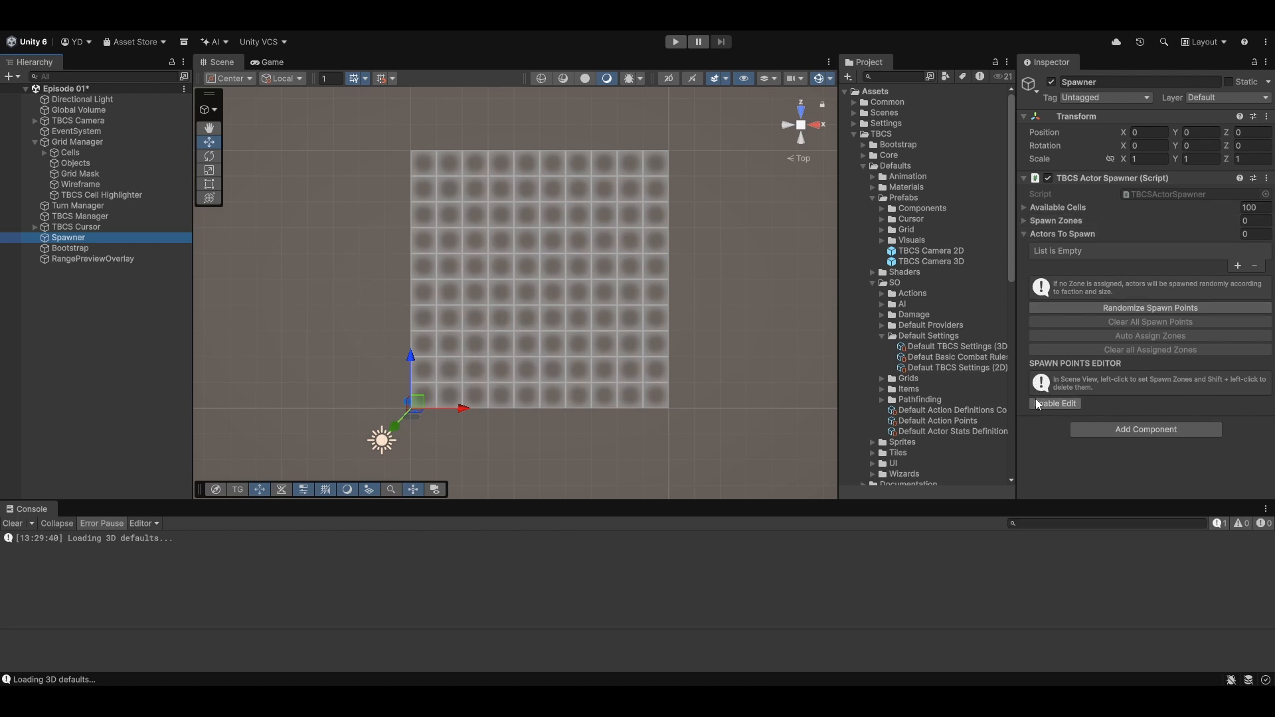
{"action": "left_click", "coordinate": [1023, 221]}
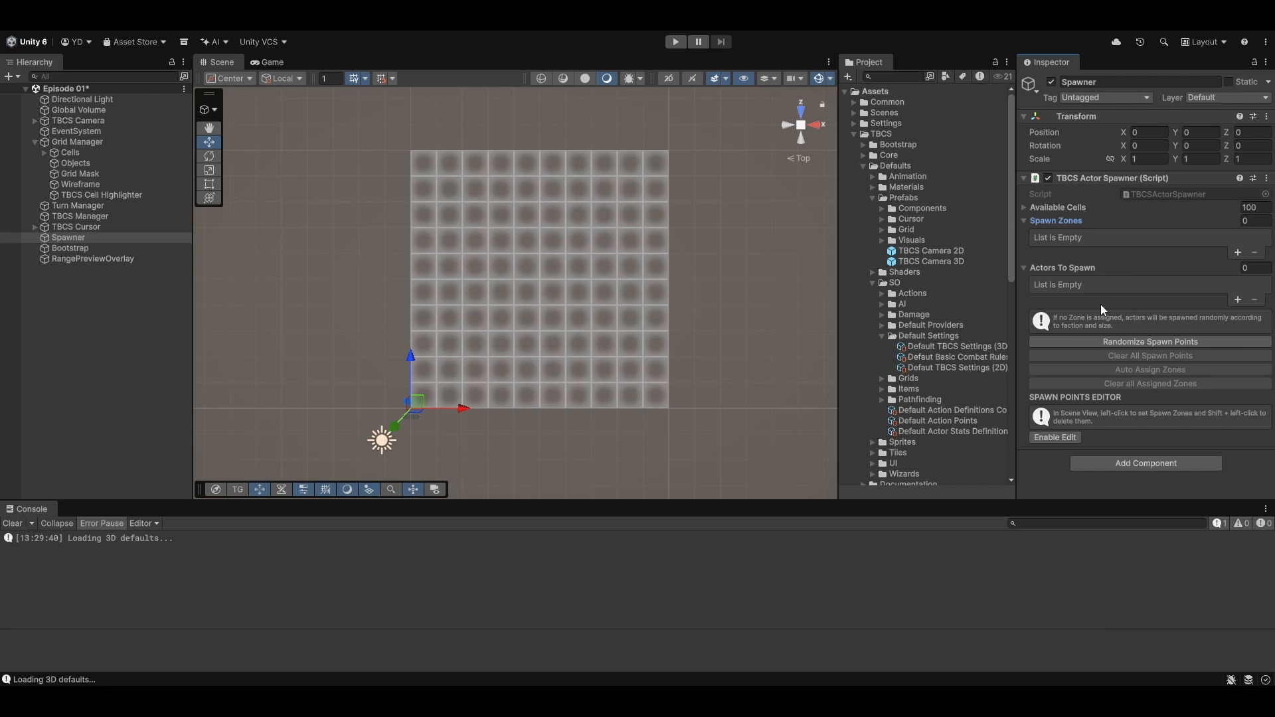
{"action": "left_click", "coordinate": [1237, 299]}
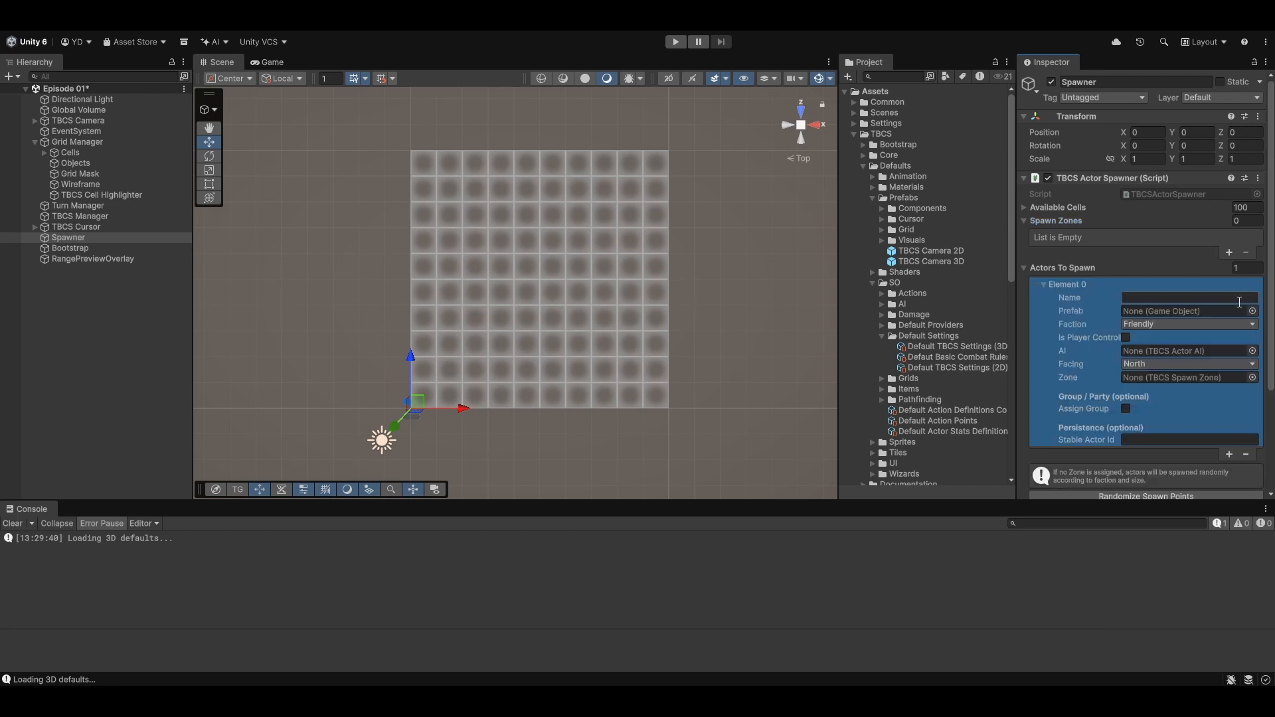
{"action": "left_click", "coordinate": [1227, 454]}
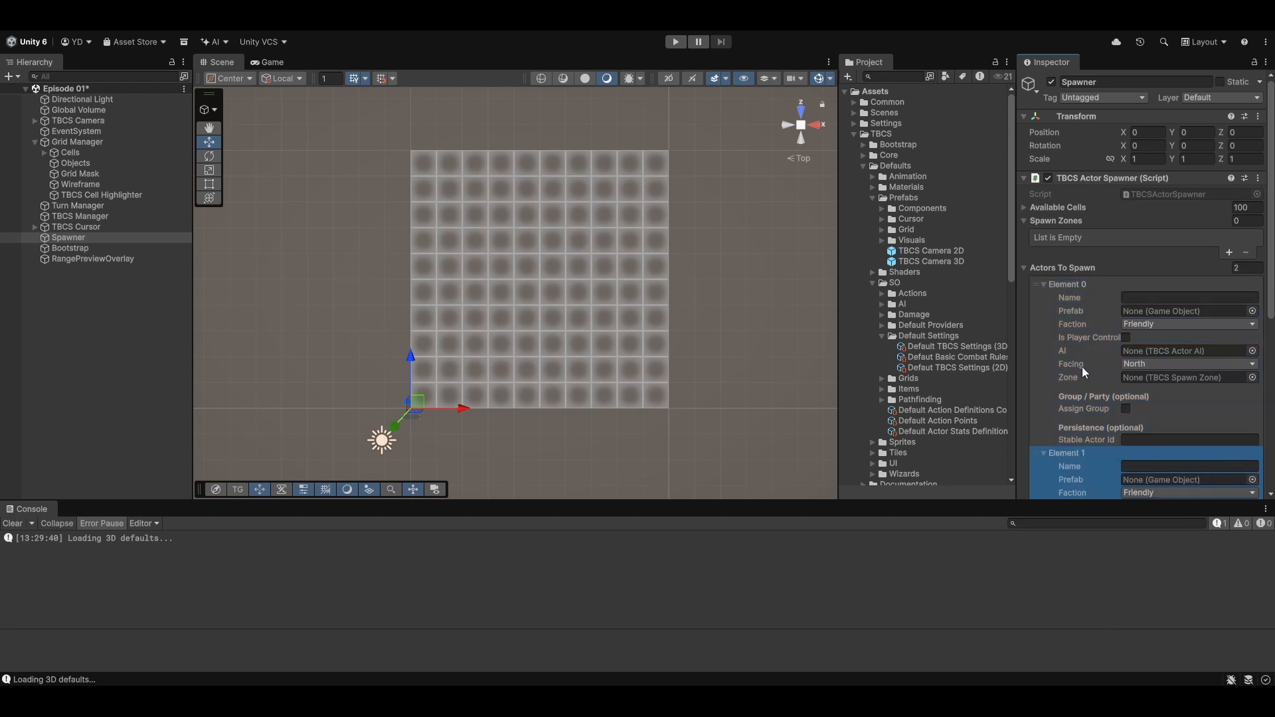
- Assign the Male Warrior prefab from Demo_1's actors to the first Actors To Spawn entry
{"action": "scroll", "coordinate": [1084, 364], "scroll_direction": "down", "scroll_amount": 3}
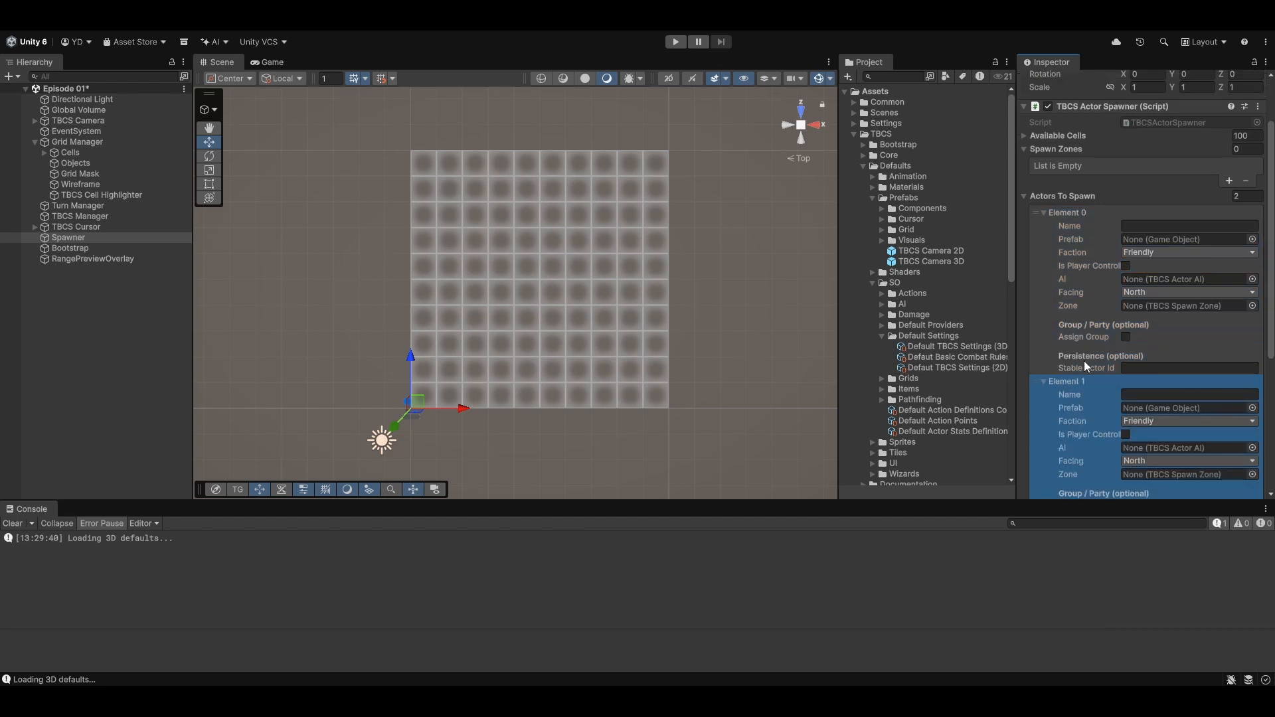
{"action": "scroll", "coordinate": [1085, 366], "scroll_direction": "down", "scroll_amount": 1}
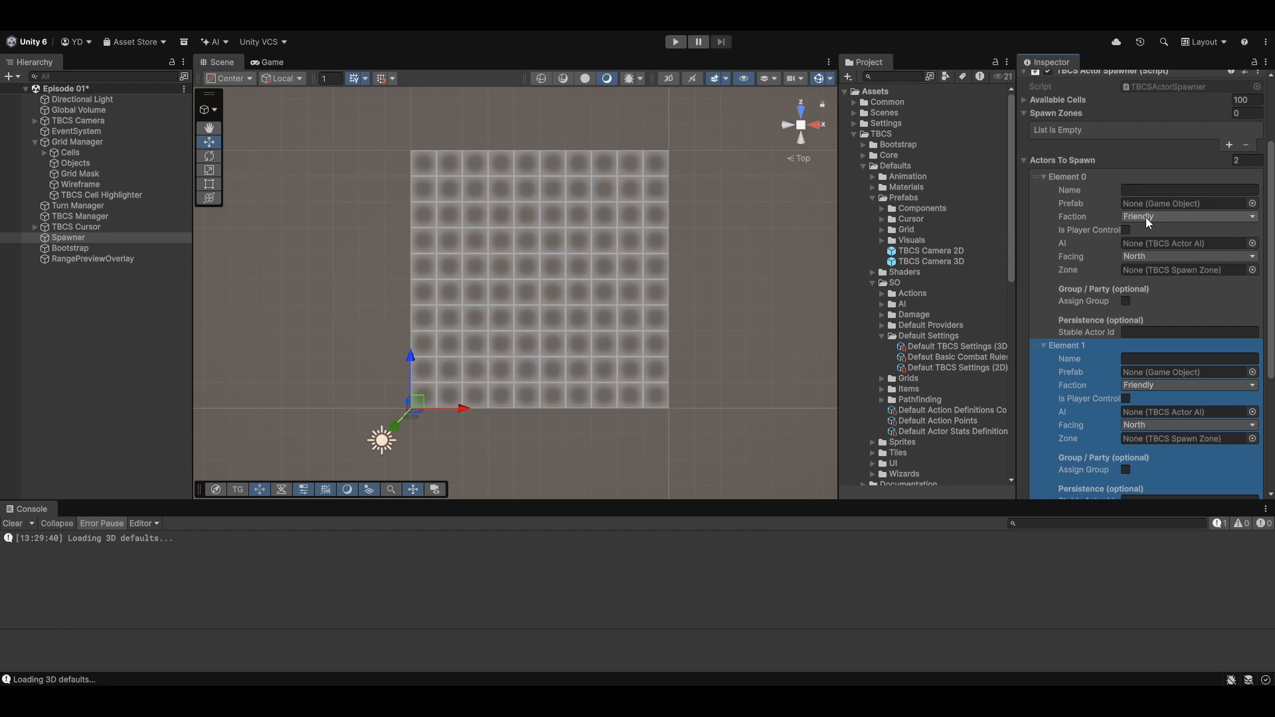
{"action": "scroll", "coordinate": [986, 324], "scroll_direction": "down", "scroll_amount": 7}
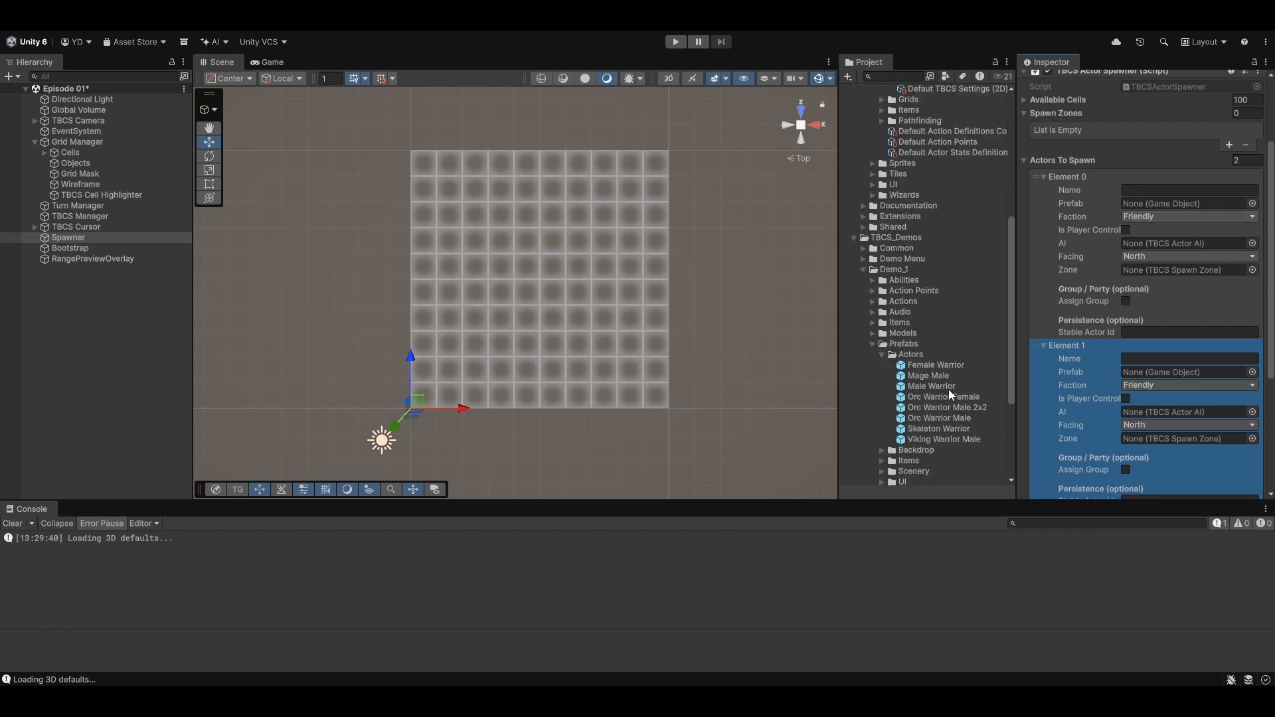
{"action": "left_click_drag", "start_coordinate": [941, 388], "coordinate": [1161, 205]}
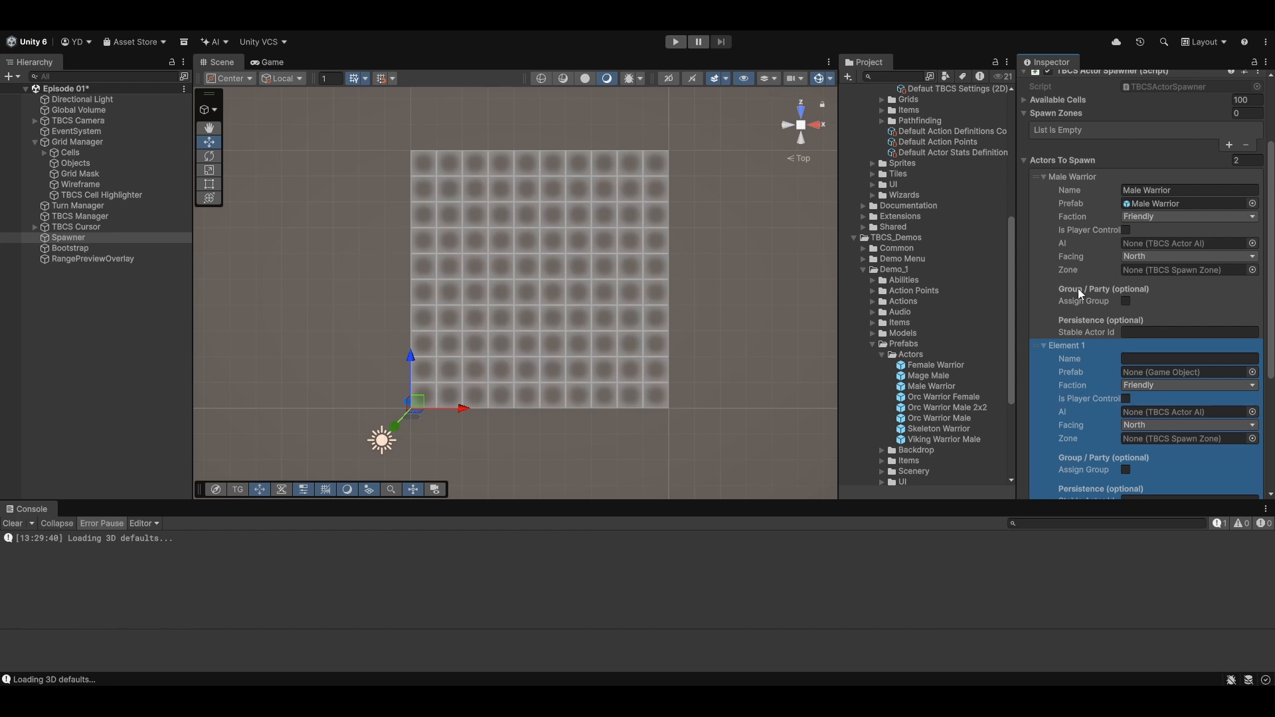
- Make the second spawn entry a Hostile Orc Warrior Male and mark the Male Warrior entry as player controlled
{"action": "left_click", "coordinate": [1157, 385]}
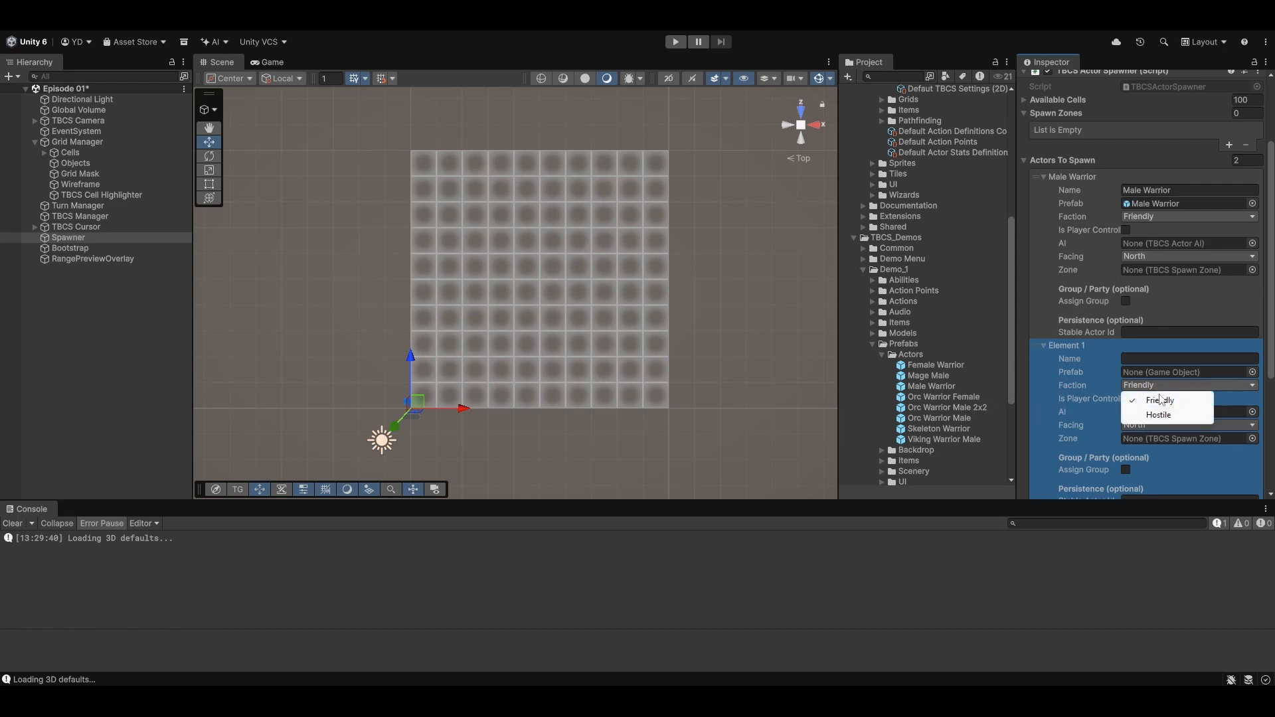
{"action": "left_click", "coordinate": [1159, 415]}
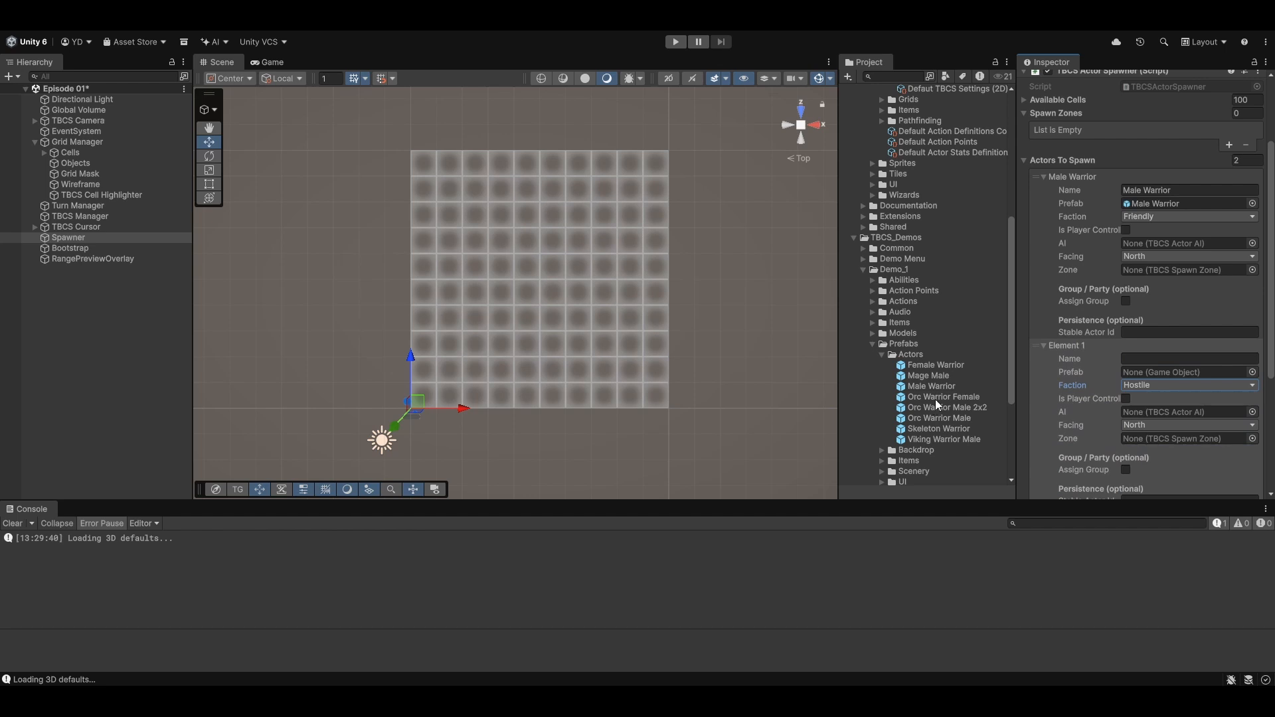
{"action": "left_click_drag", "start_coordinate": [936, 416], "coordinate": [1142, 377]}
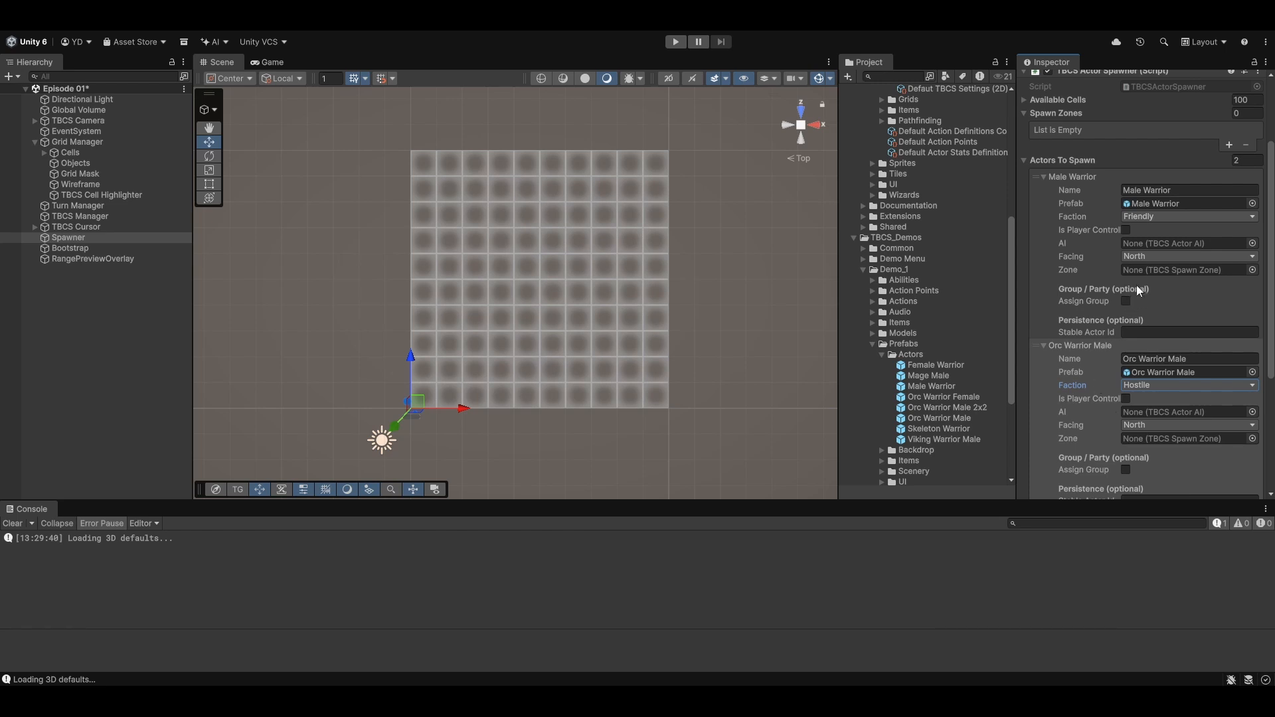
{"action": "left_click", "coordinate": [1126, 230]}
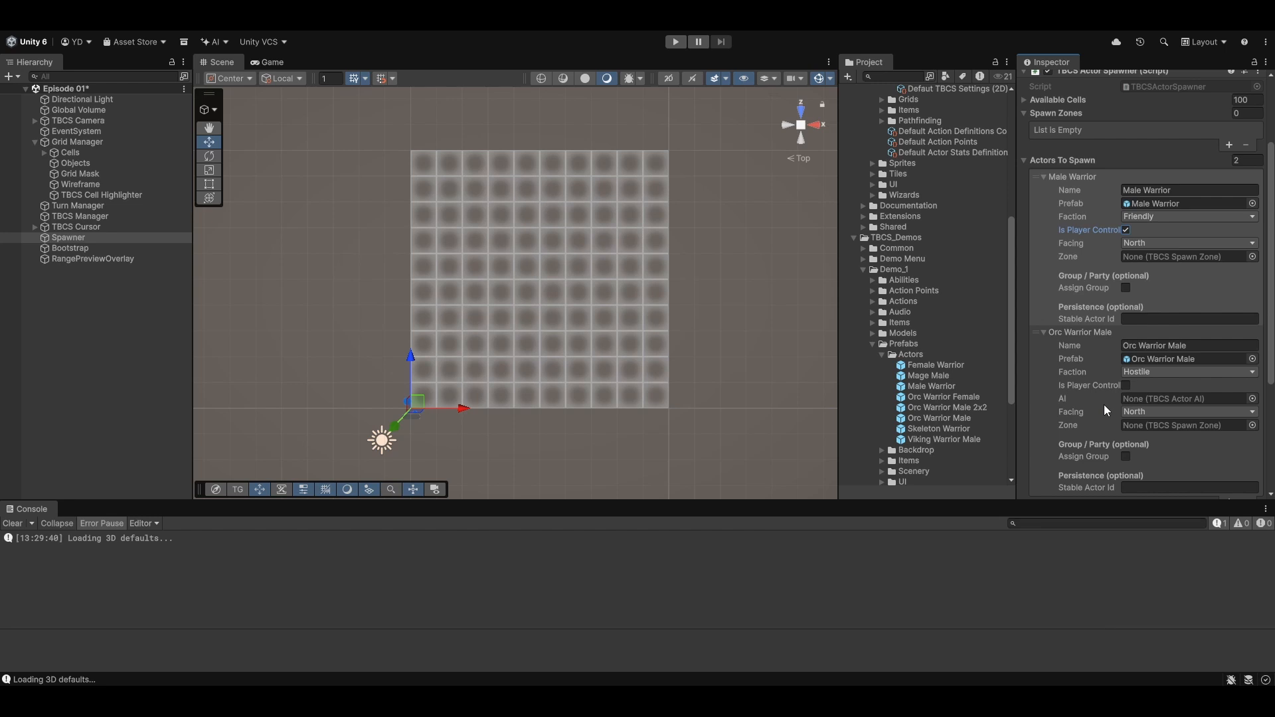
- Enable spawn point editing and place a size 1 Friendly spawn point in the third column, third row up from the grid's lower-left corner
{"action": "scroll", "coordinate": [1104, 405], "scroll_direction": "down", "scroll_amount": 5}
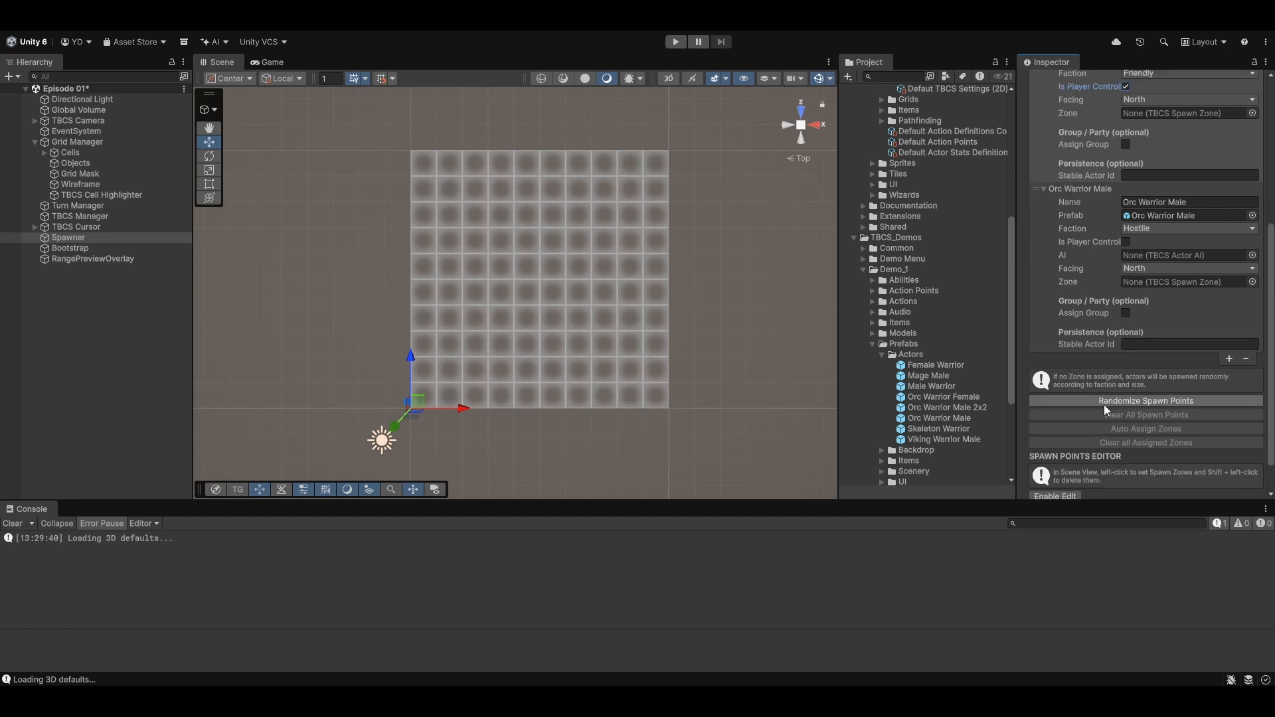
{"action": "scroll", "coordinate": [1103, 404], "scroll_direction": "down", "scroll_amount": 1}
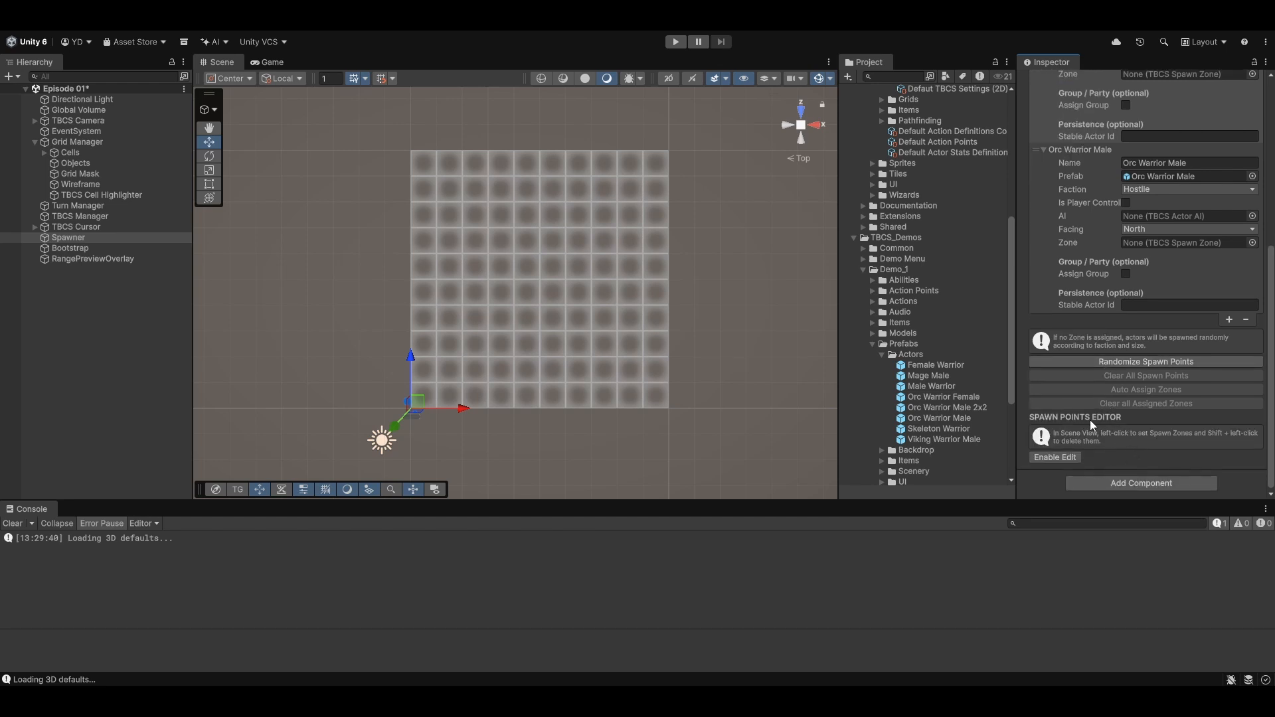
{"action": "left_click", "coordinate": [1074, 457]}
{"action": "scroll", "coordinate": [1231, 465], "scroll_direction": "down", "scroll_amount": 2}
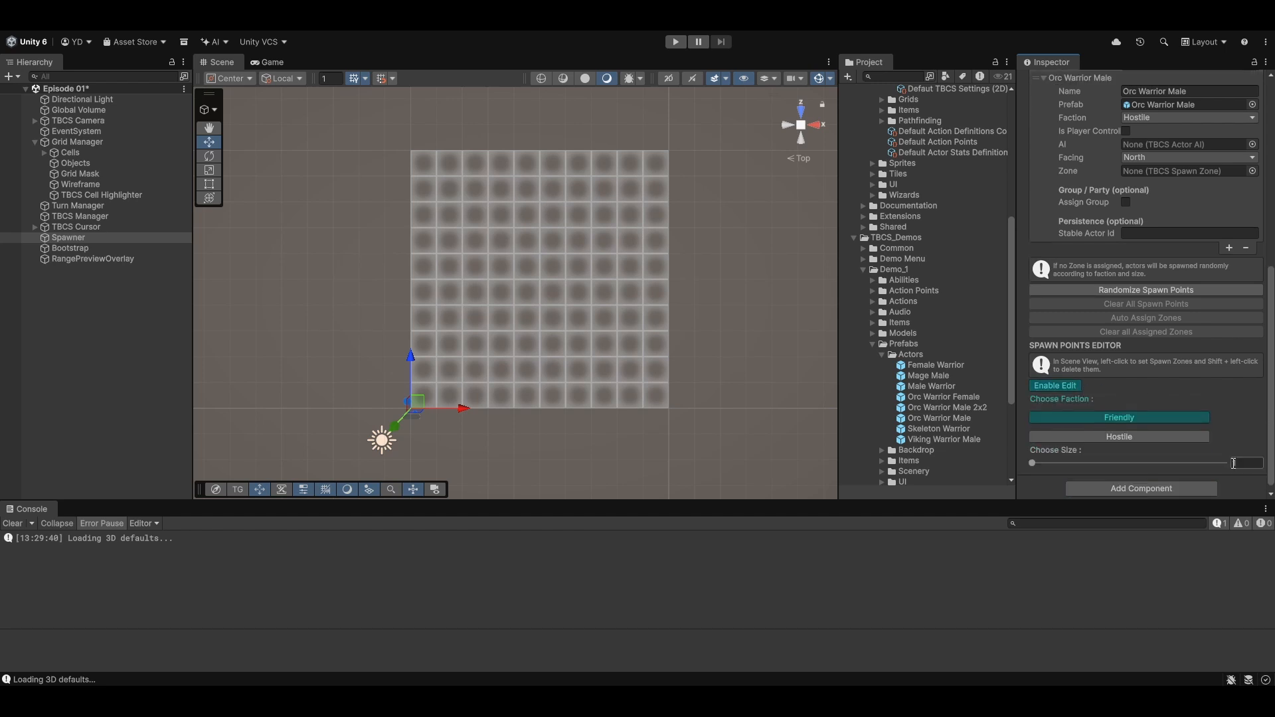
{"action": "scroll", "coordinate": [1234, 439], "scroll_direction": "down", "scroll_amount": 1}
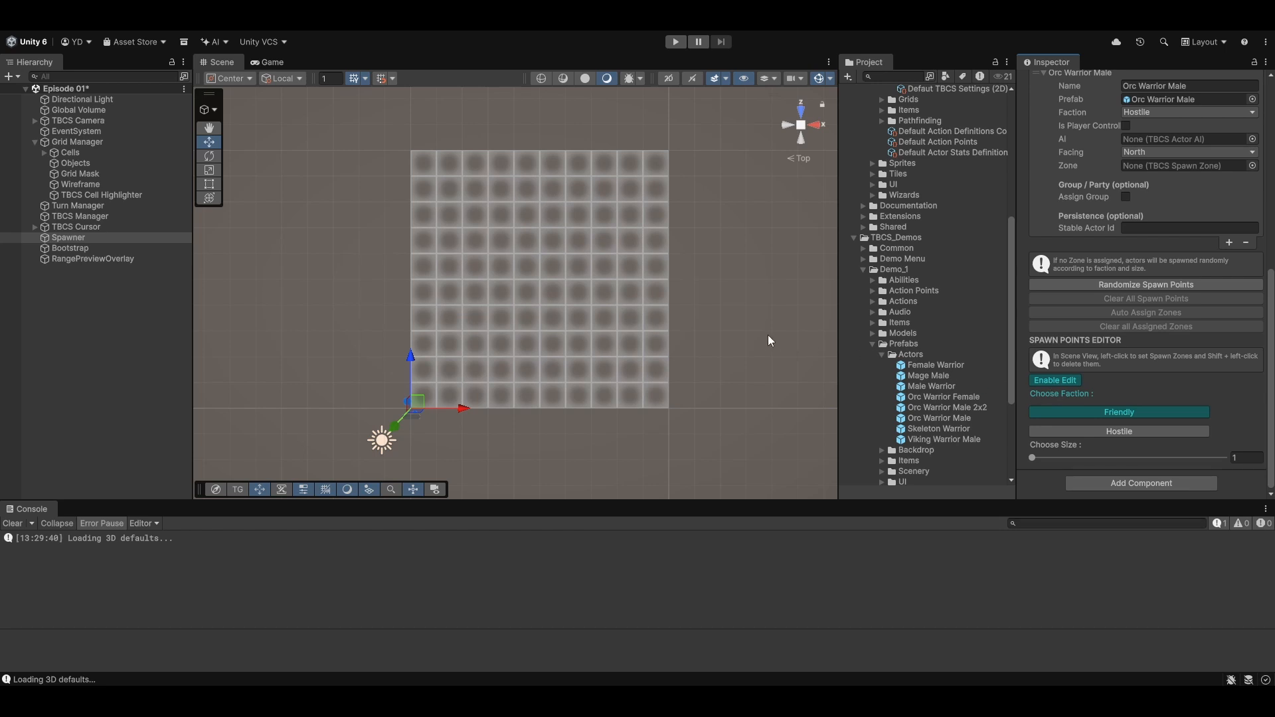
{"action": "left_click", "coordinate": [475, 344]}
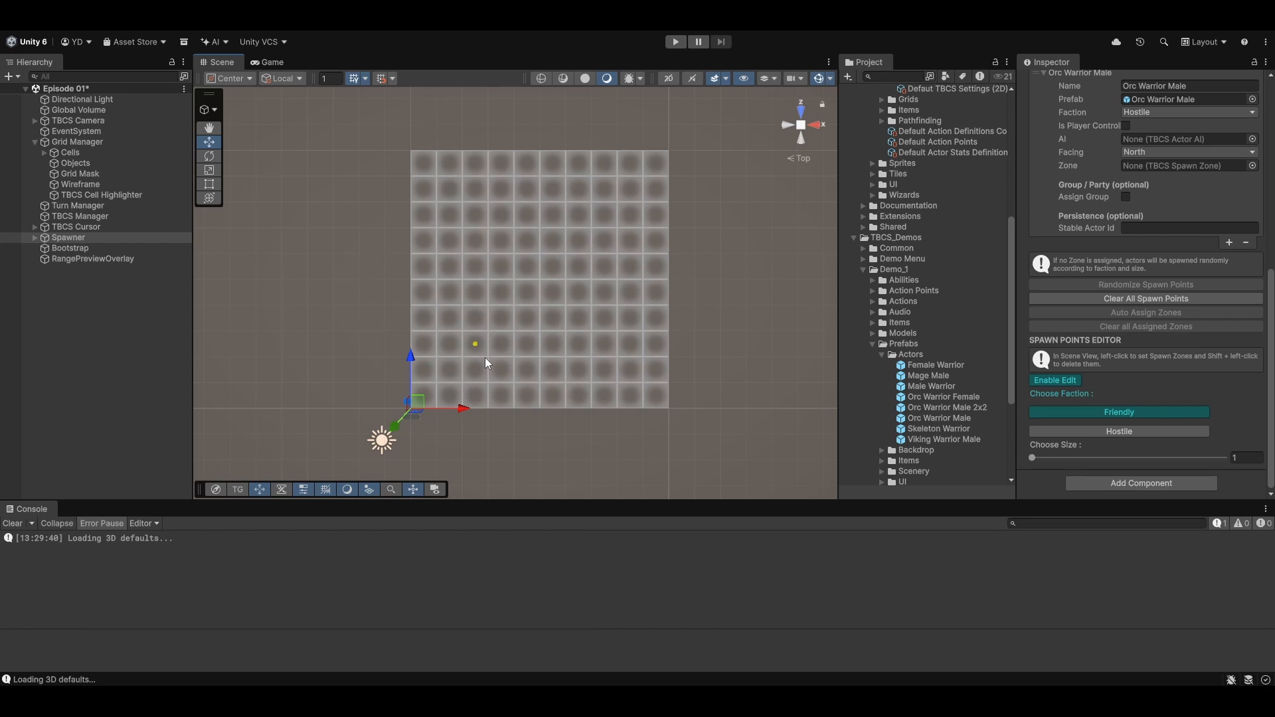
- Place a size 1 Hostile spawn point in the sixth column, fourth row up from the grid's lower-left corner, and turn off spawn point editing
{"action": "left_click", "coordinate": [1085, 432]}
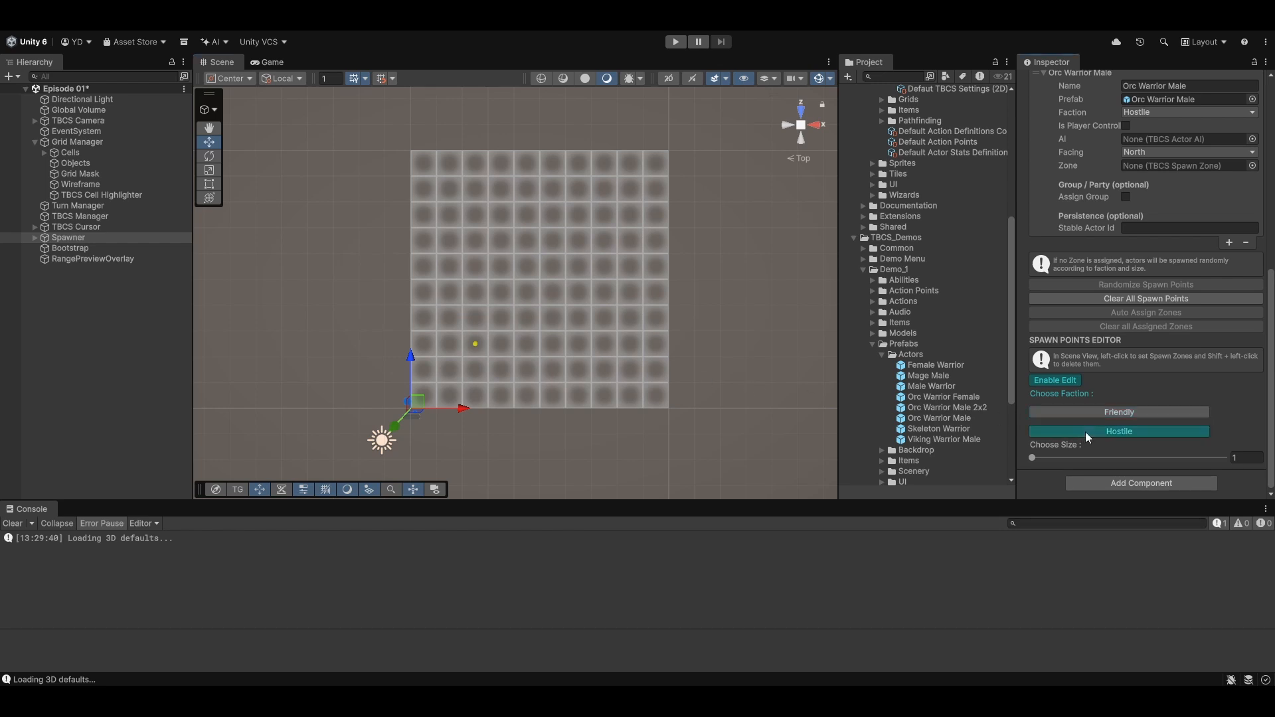
{"action": "left_click", "coordinate": [555, 297]}
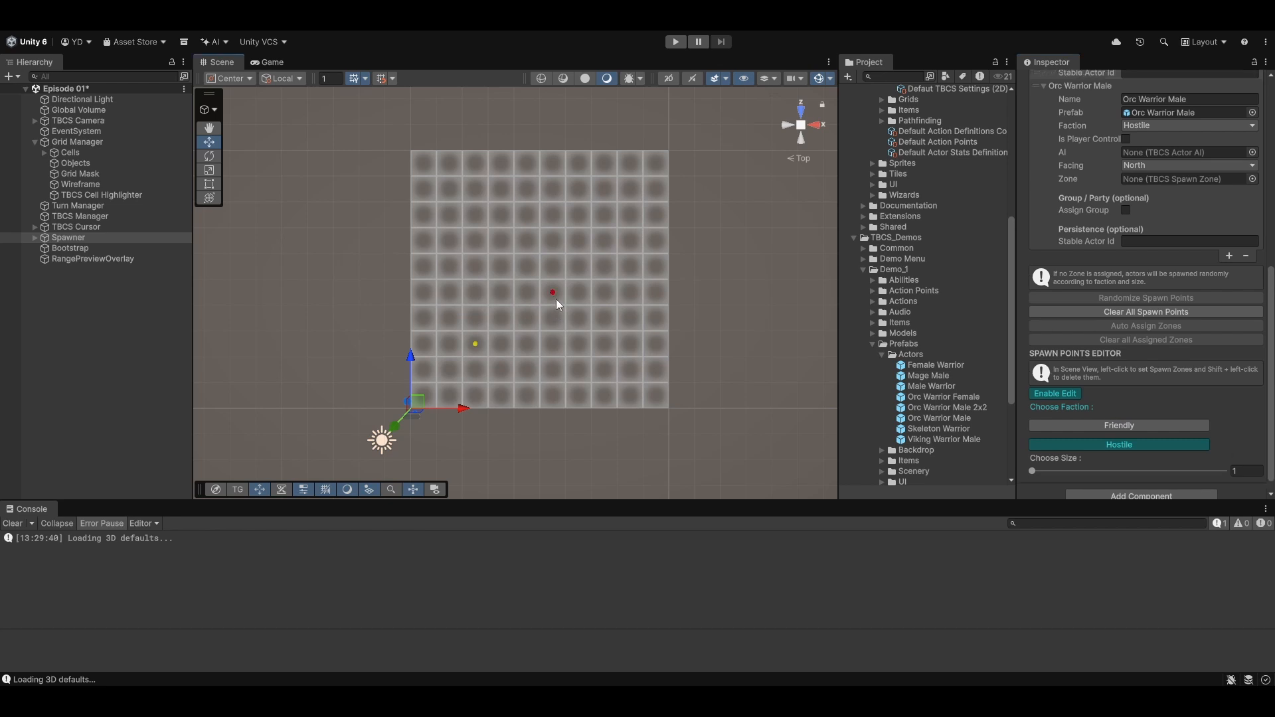
{"action": "left_click", "coordinate": [553, 295], "text": "shift"}
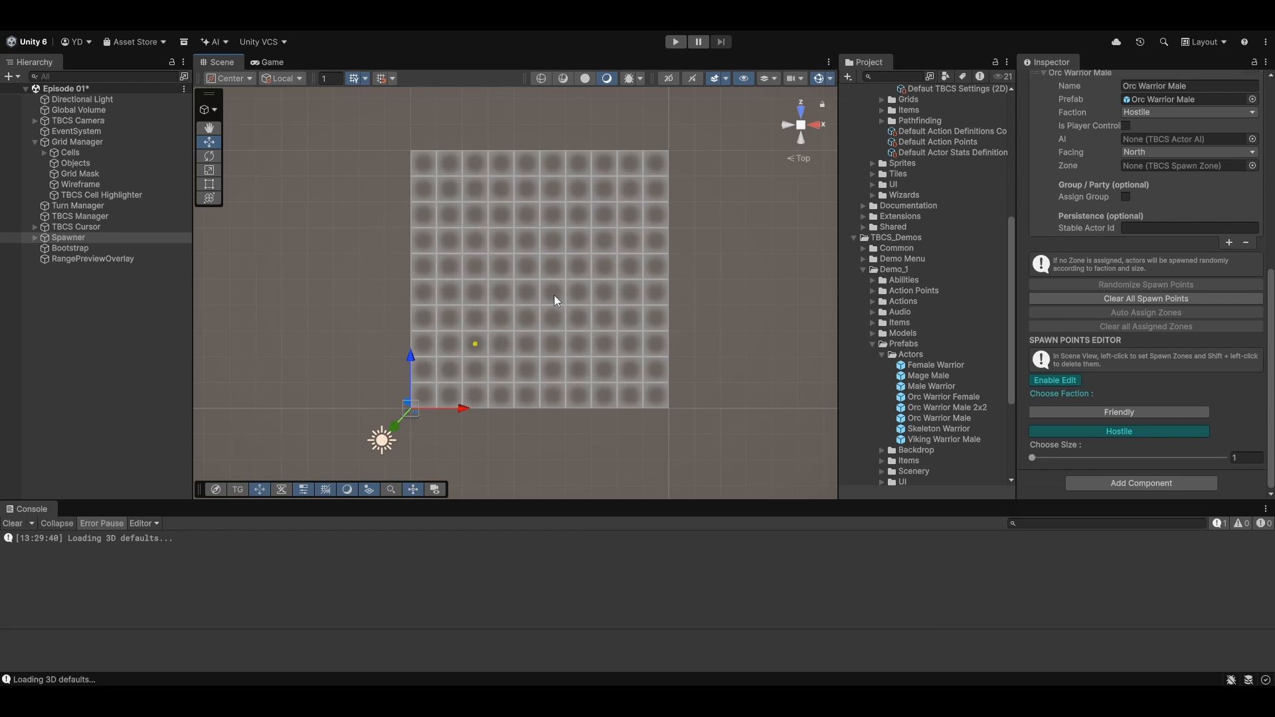
{"action": "left_click", "coordinate": [555, 318]}
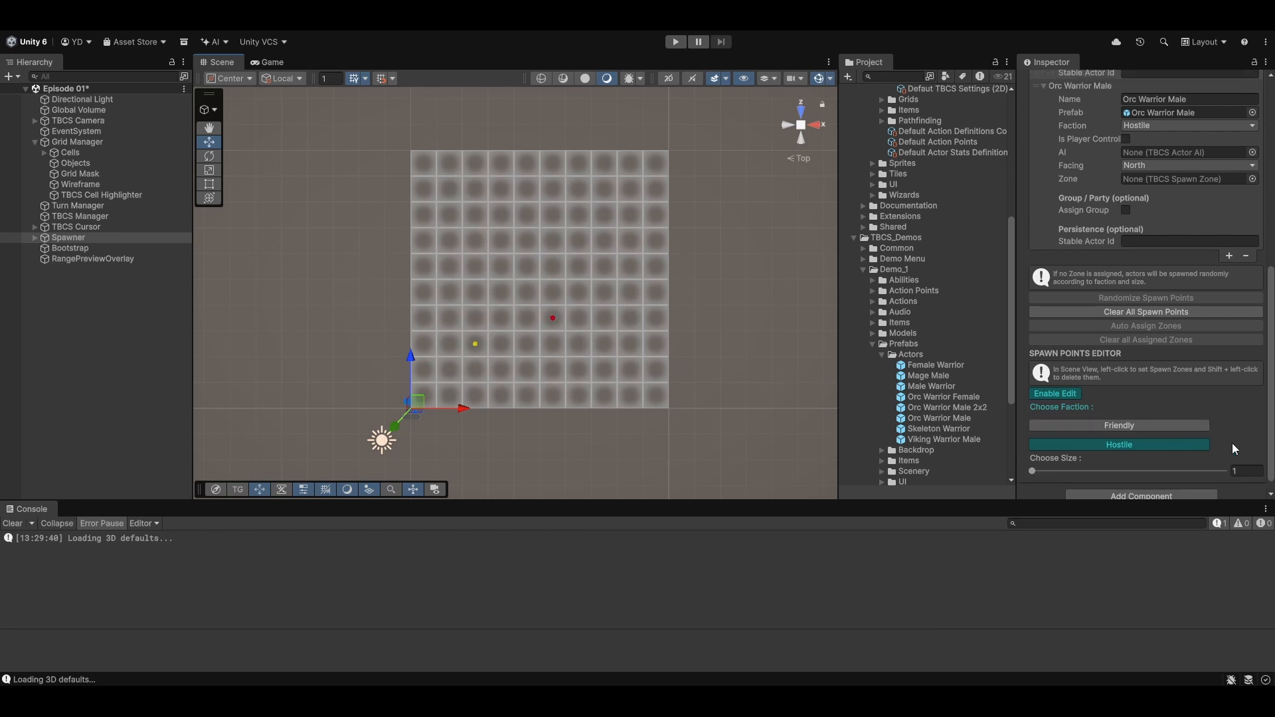
{"action": "left_click", "coordinate": [1061, 394]}
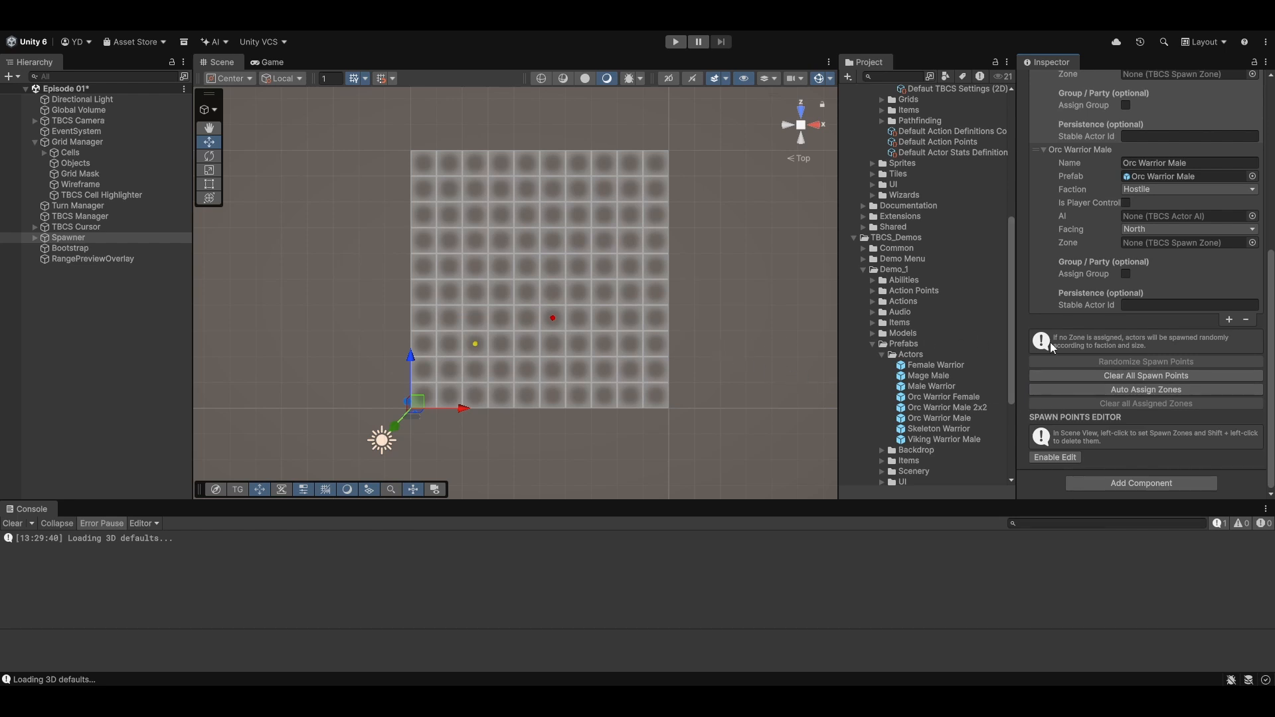
- Auto-assign the spawn zones to the Male Warrior and Orc Warrior Male entries, and run the scene in Play mode
{"action": "left_click", "coordinate": [1113, 389]}
{"action": "scroll", "coordinate": [1080, 274], "scroll_direction": "up", "scroll_amount": 6}
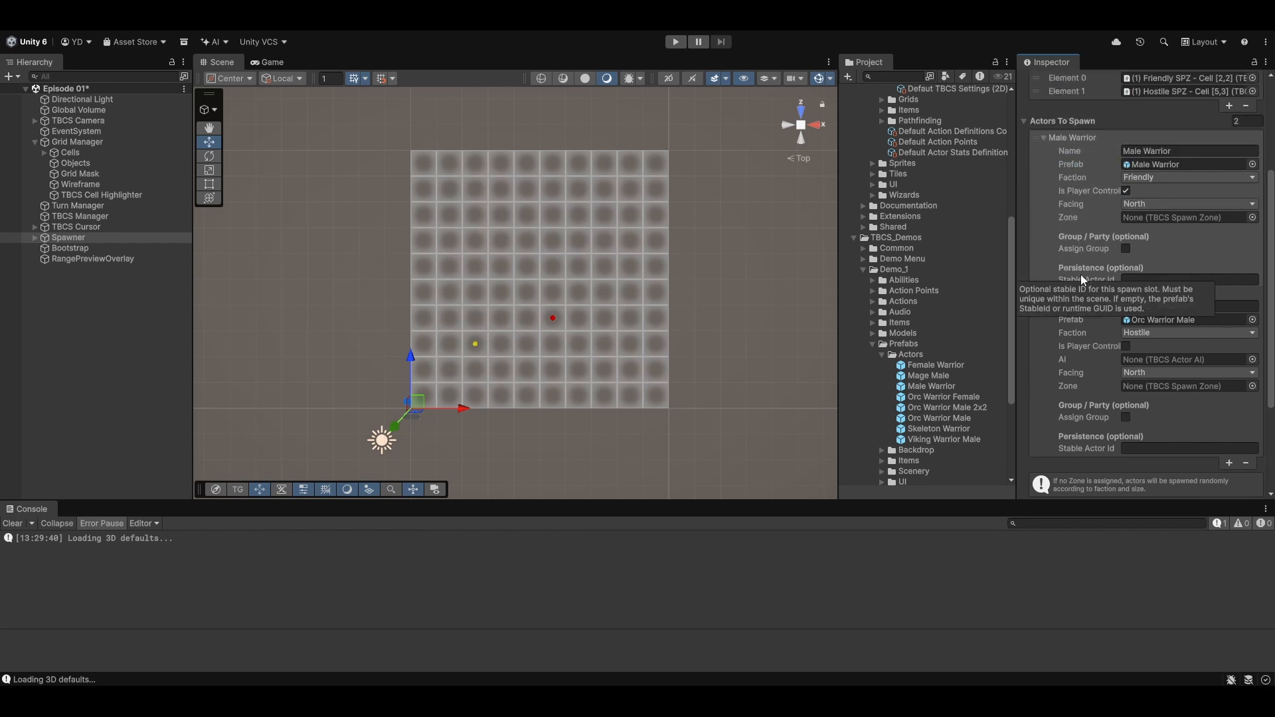
{"action": "scroll", "coordinate": [1175, 200], "scroll_direction": "down", "scroll_amount": 6}
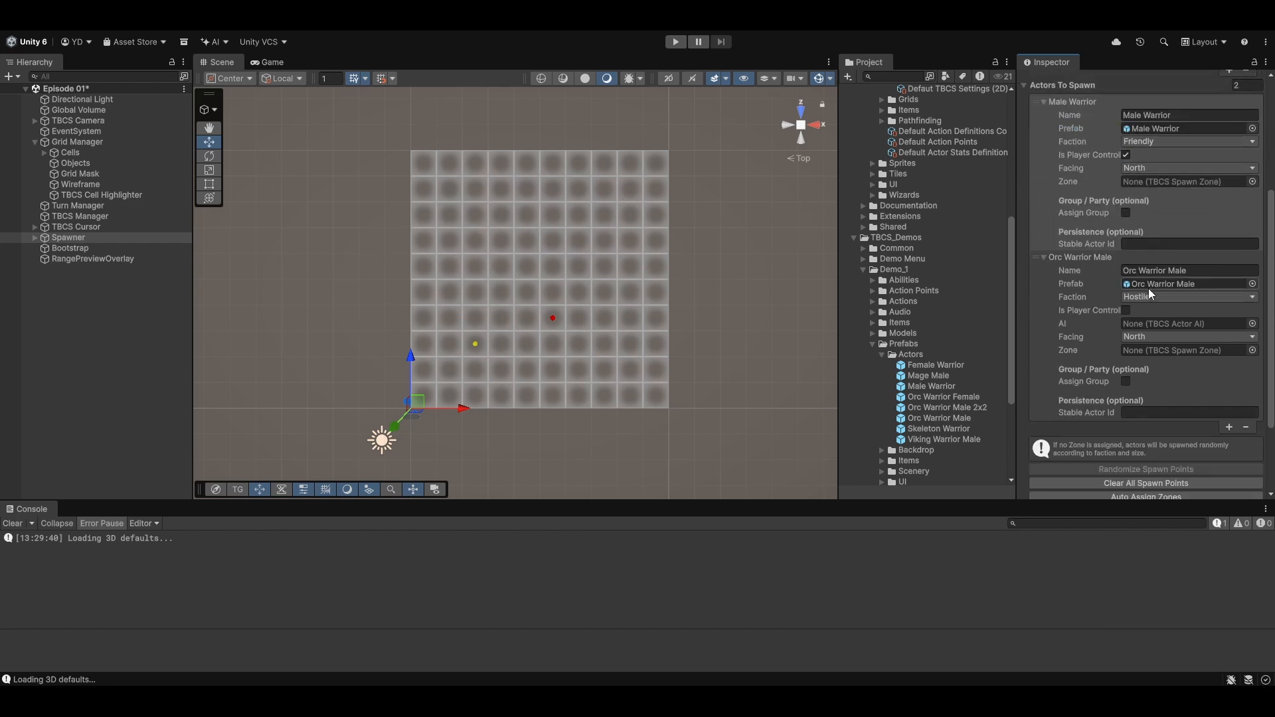
{"action": "left_click", "coordinate": [1161, 390]}
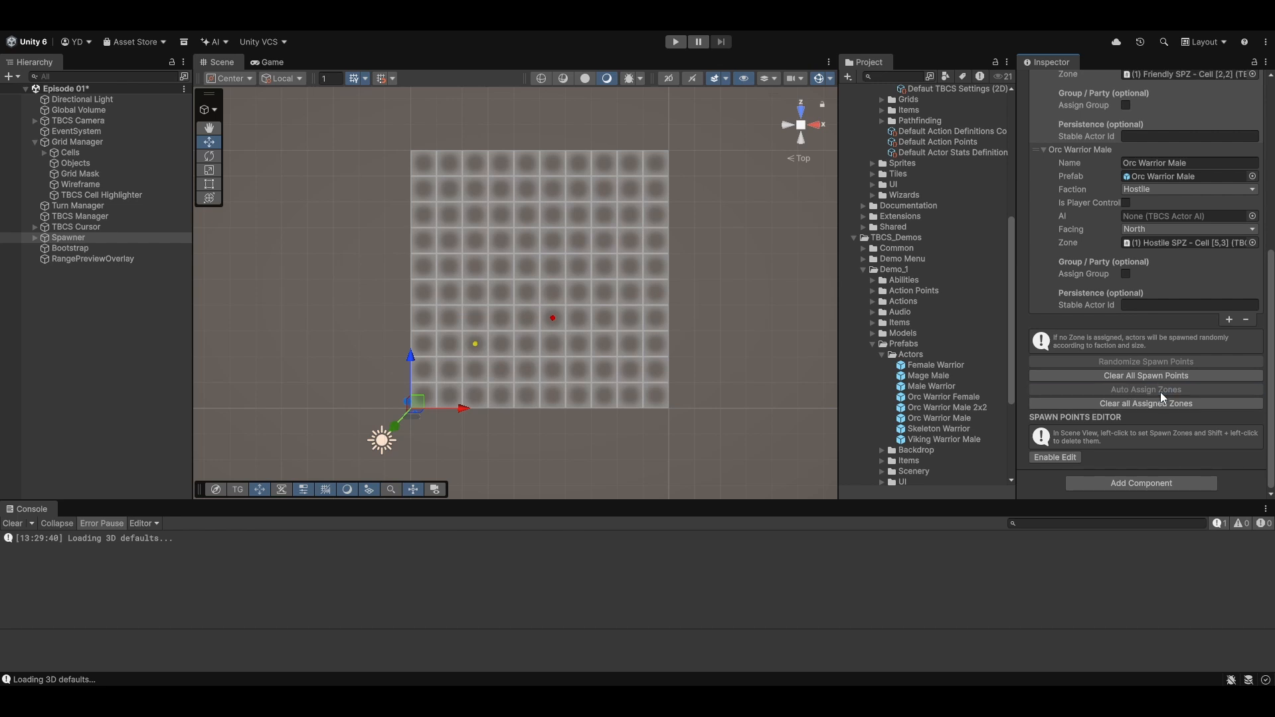
{"action": "scroll", "coordinate": [1084, 296], "scroll_direction": "up", "scroll_amount": 3}
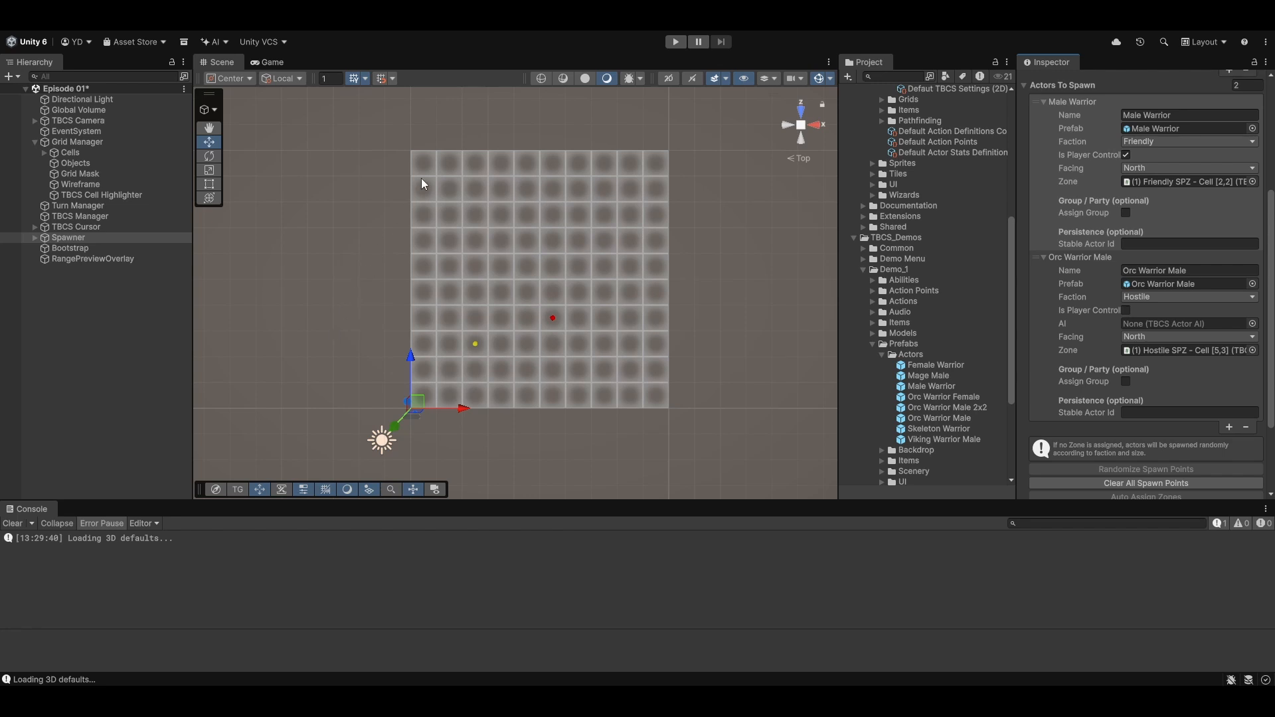
{"action": "left_click", "coordinate": [676, 42]}
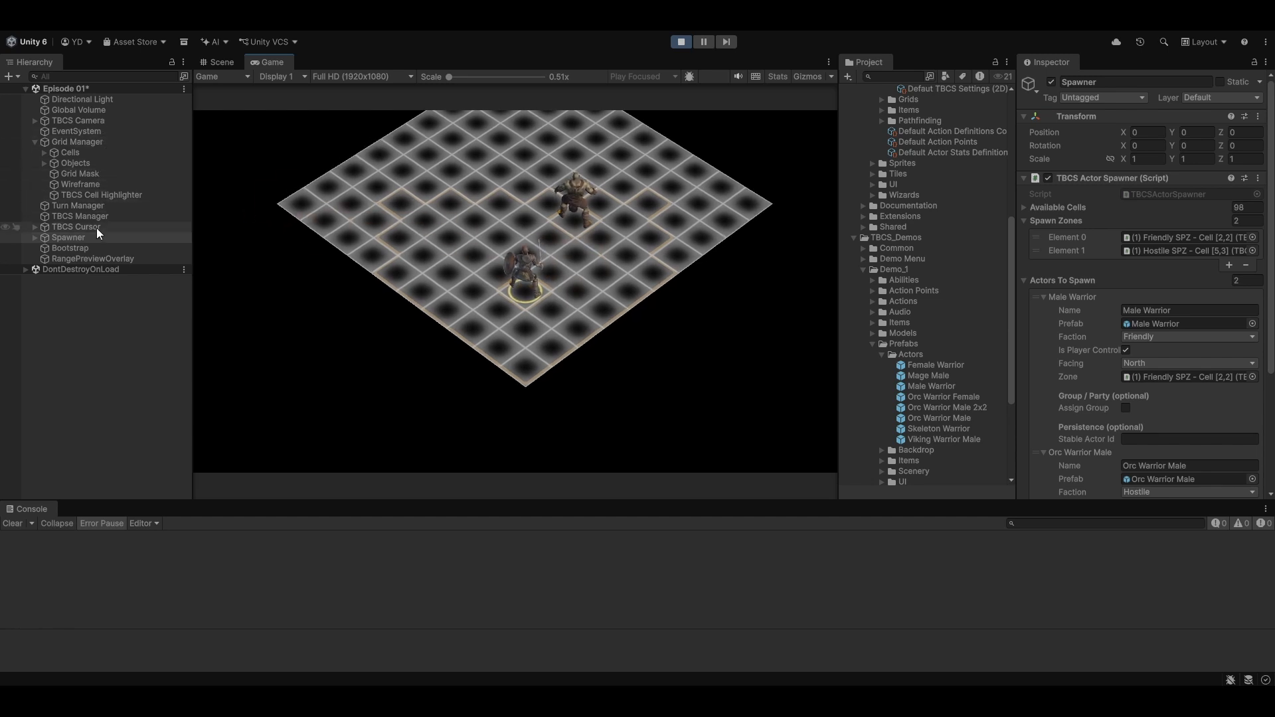
- Open the Default TBCS Settings (3D) asset referenced by the Bootstrap object and examine its Debug Log Categories options
{"action": "left_click", "coordinate": [92, 248]}
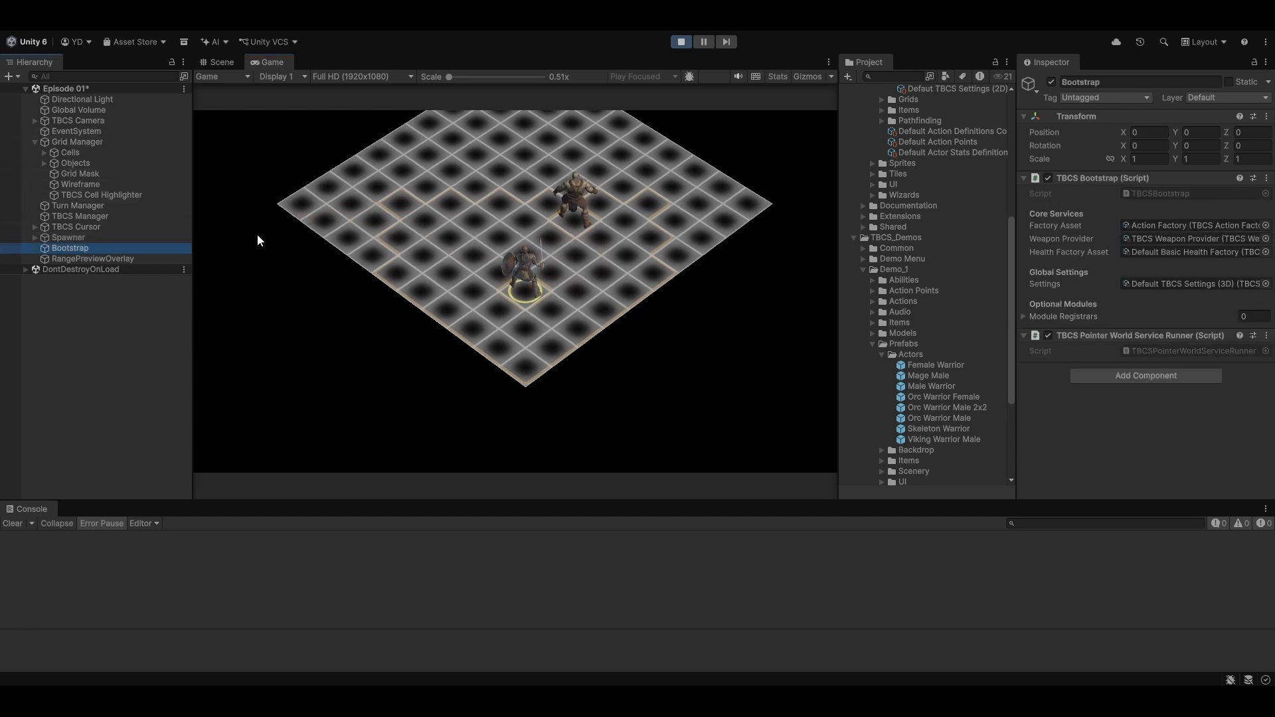
{"action": "left_click", "coordinate": [1173, 282]}
{"action": "left_click", "coordinate": [1000, 89]}
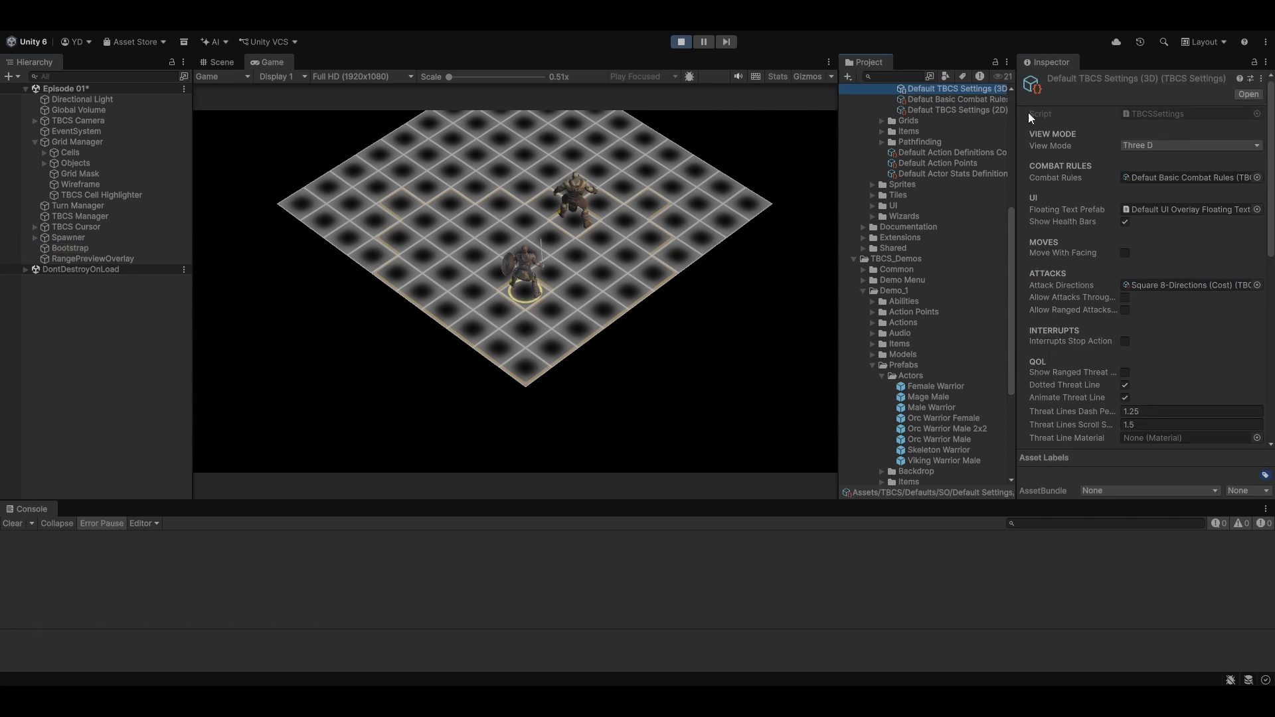
{"action": "scroll", "coordinate": [1214, 353], "scroll_direction": "down", "scroll_amount": 5}
{"action": "scroll", "coordinate": [1214, 353], "scroll_direction": "down", "scroll_amount": 6}
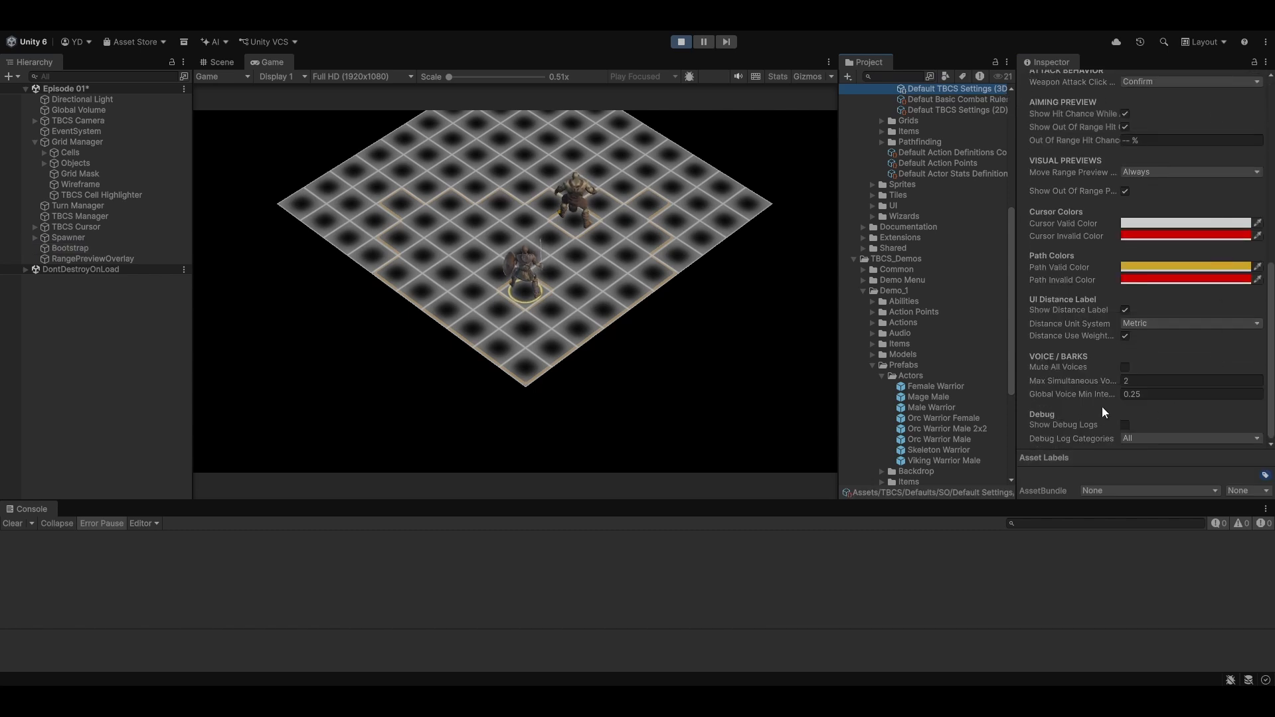
{"action": "left_click", "coordinate": [1183, 438]}
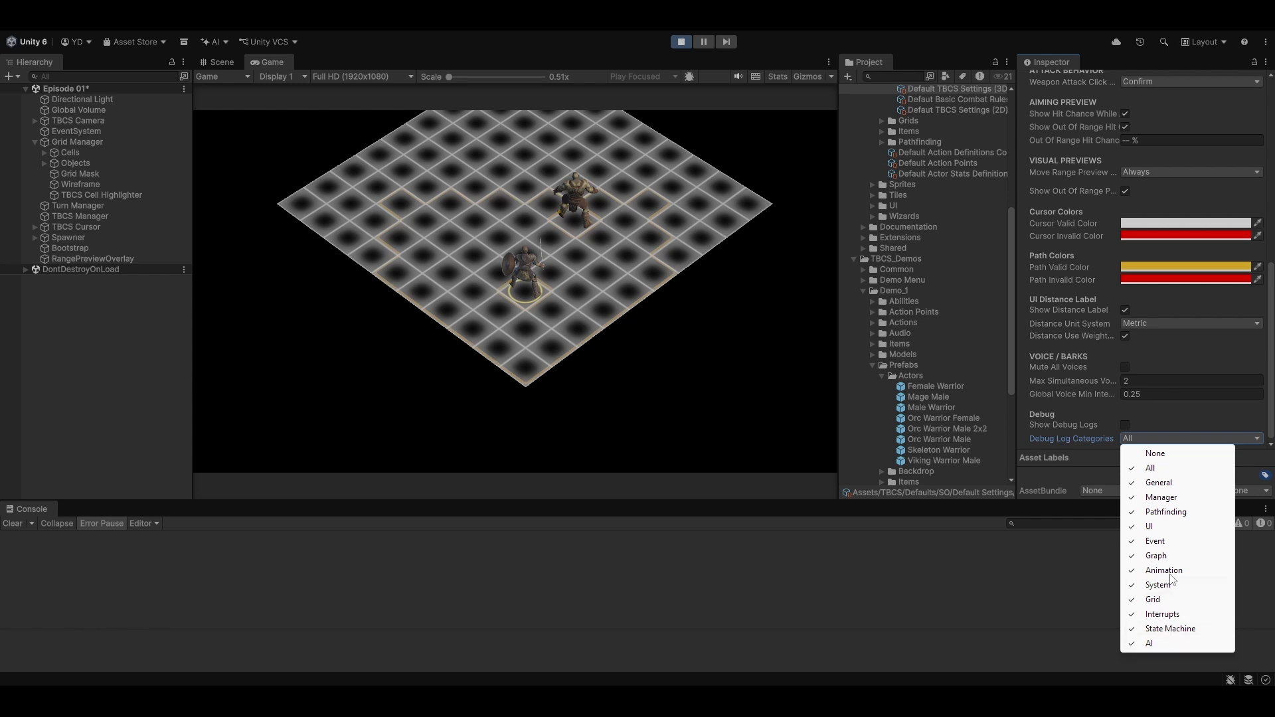
{"action": "left_click", "coordinate": [1168, 413]}
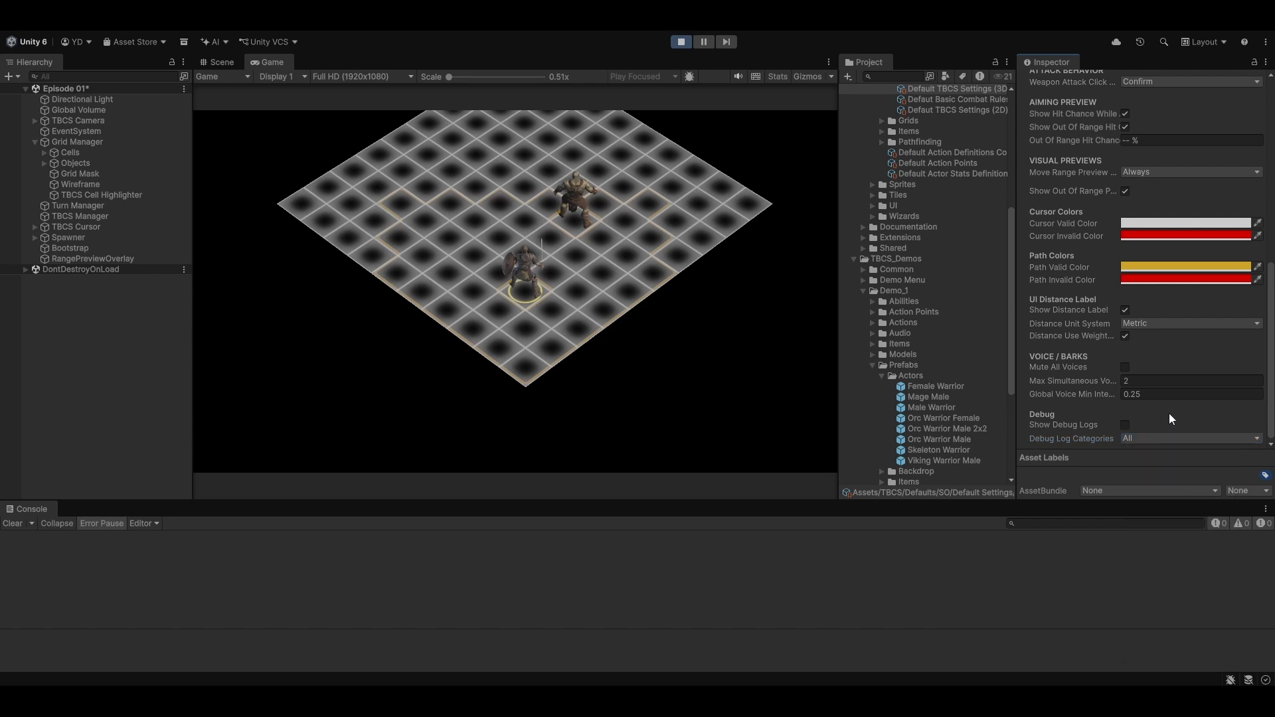